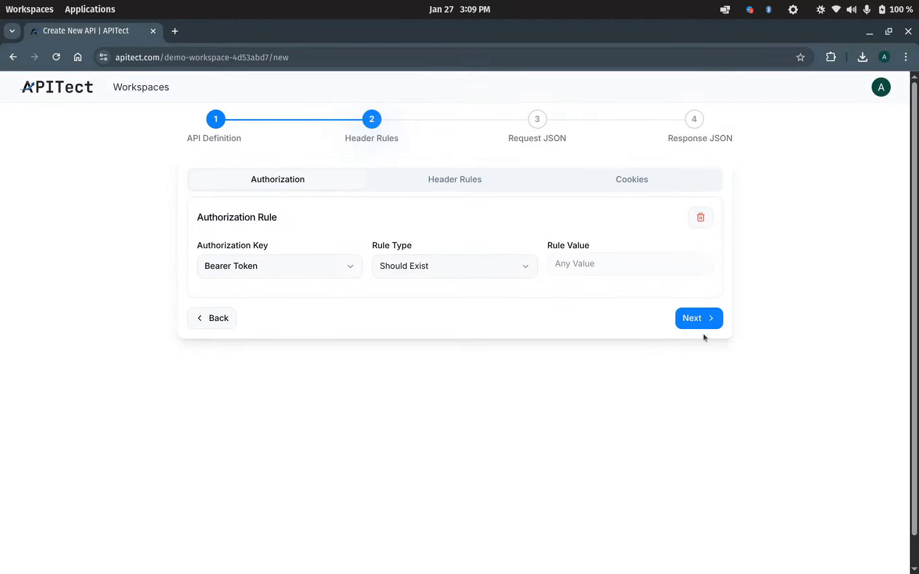
# Confirm the Bearer Token 'Should Exist' header rule and advance to the Request JSON step.
pyautogui.click(691, 317)
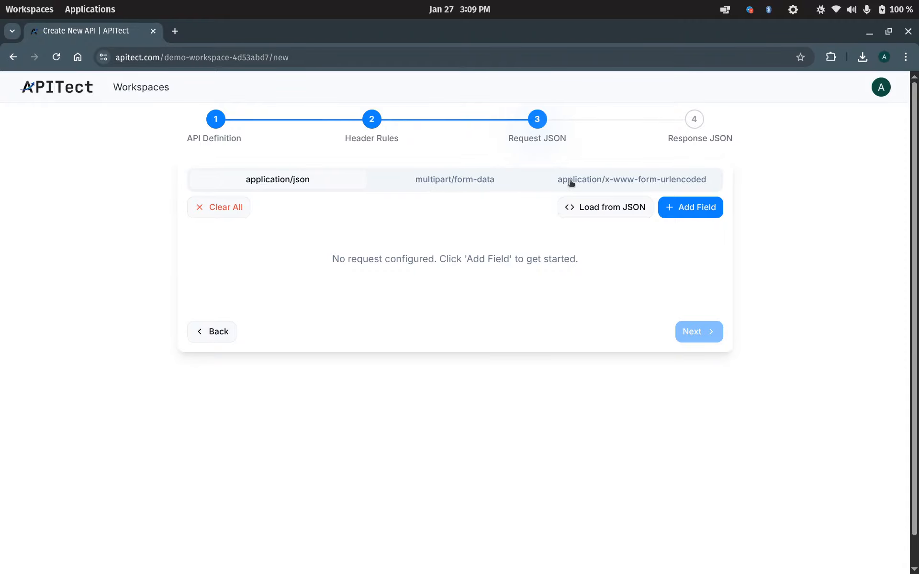
# Paste the 14-line sample user JSON into the Load from JSON editor.
pyautogui.click(596, 210)
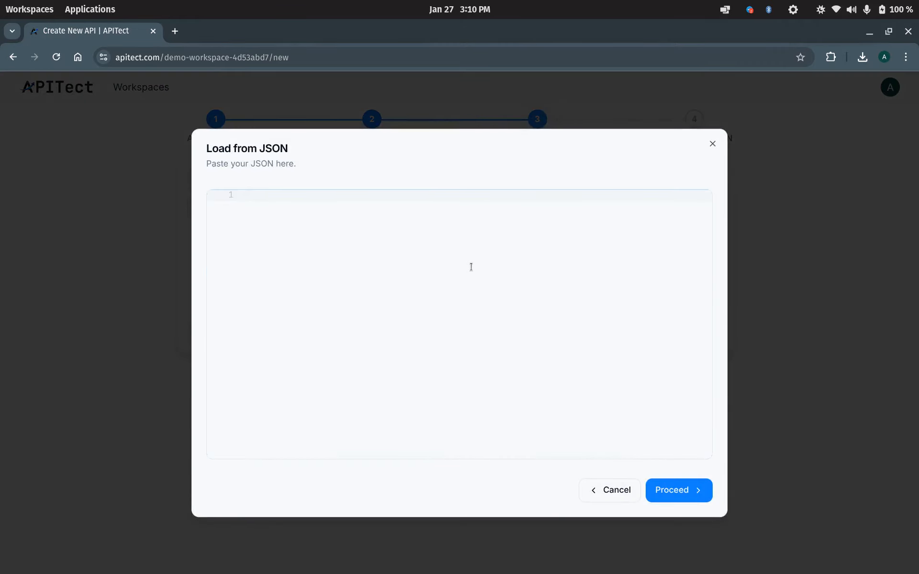
pyautogui.hotkey('ctrl', 'v')
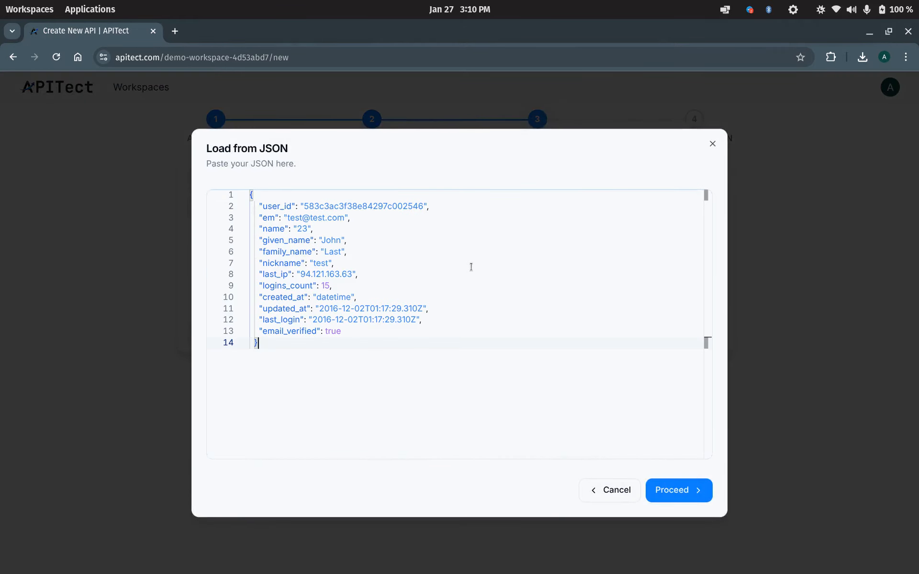
# Generate request fields from the JSON and make user_id nullable and optional.
pyautogui.click(673, 496)
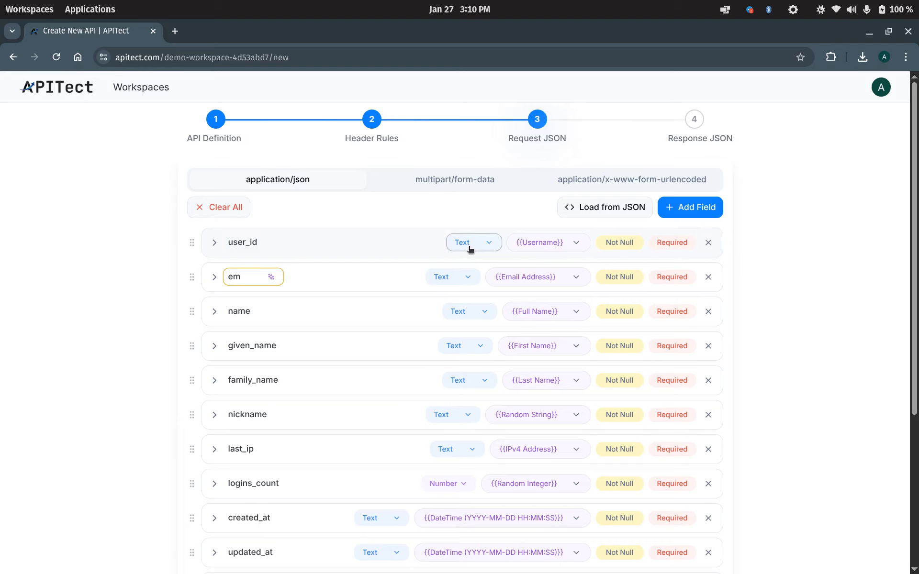
pyautogui.click(619, 243)
pyautogui.click(688, 245)
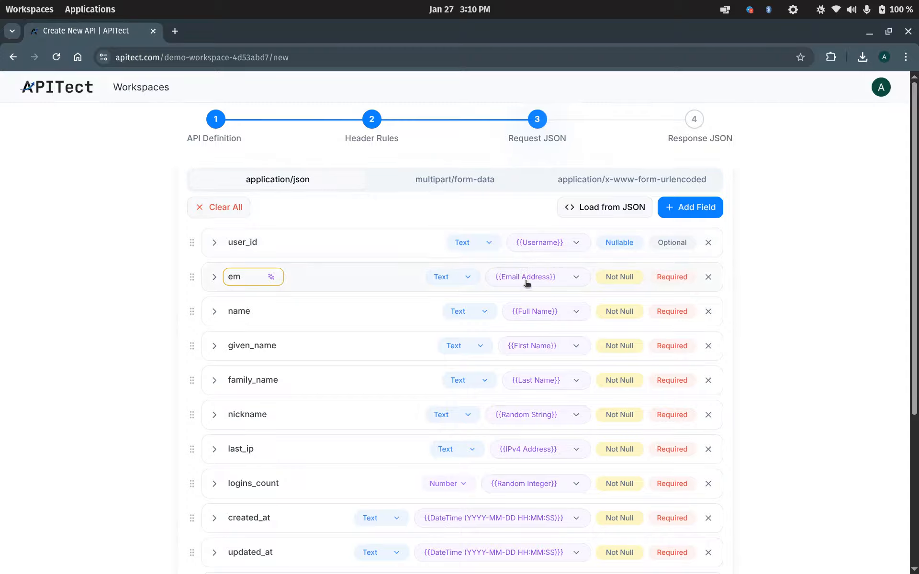
# Rename the em field to email with minimum length 10 and maximum 30.
pyautogui.click(273, 278)
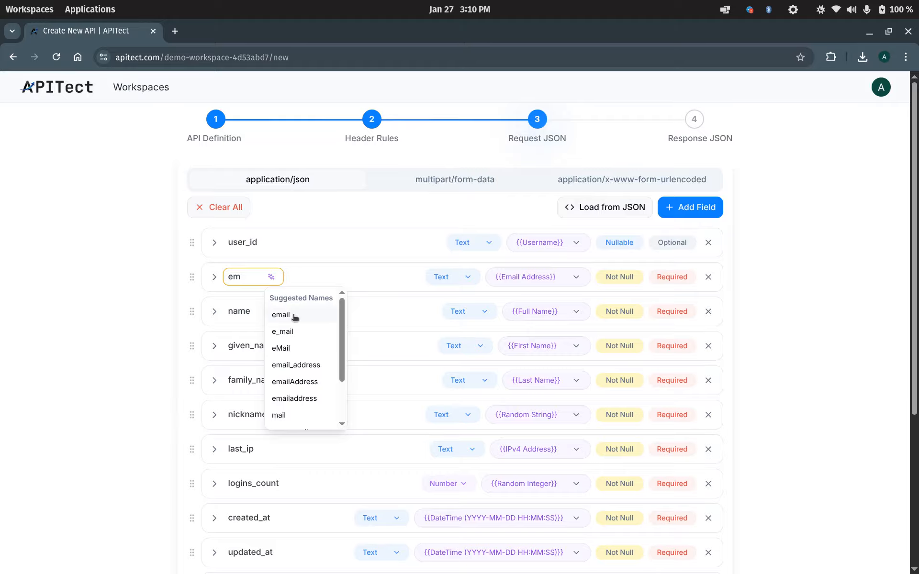
pyautogui.click(282, 315)
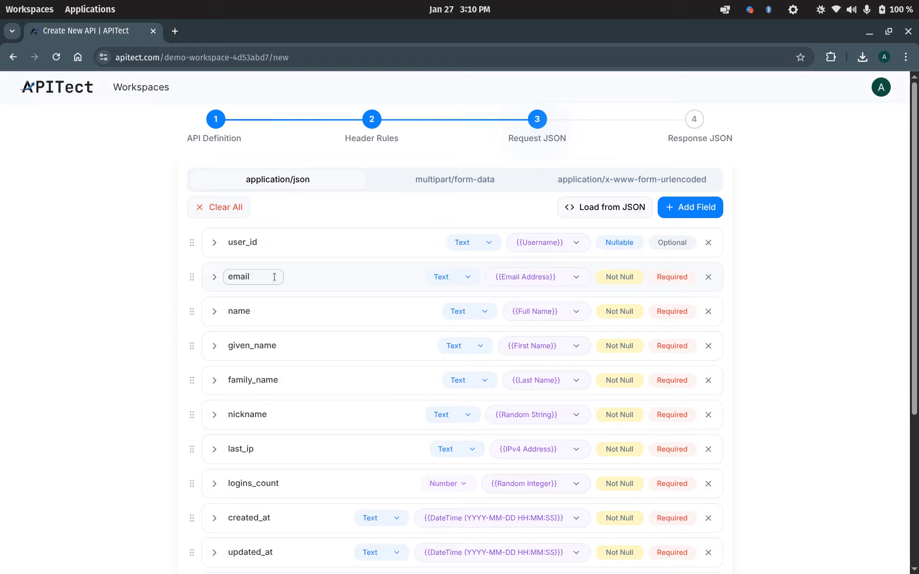
pyautogui.click(214, 277)
pyautogui.click(275, 324)
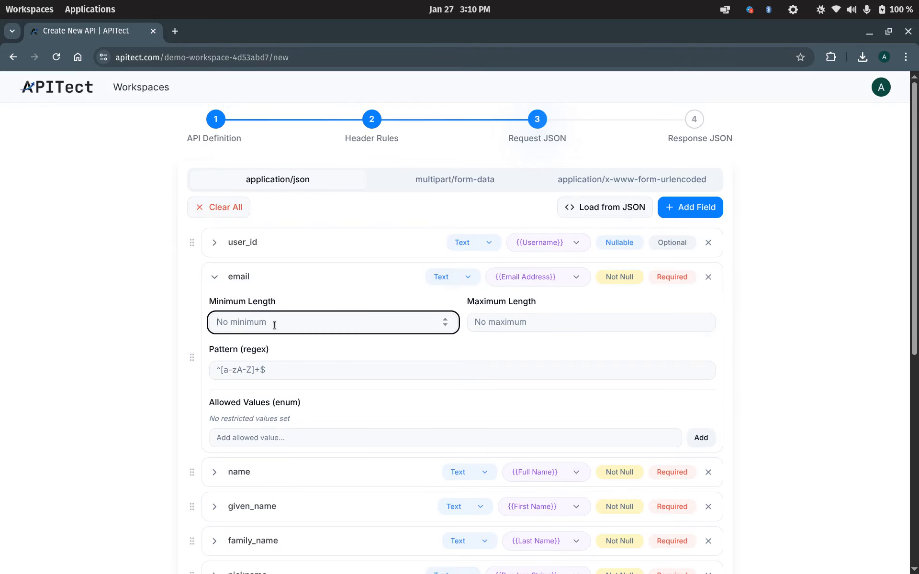
pyautogui.write('10')
pyautogui.click(514, 316)
pyautogui.write('30')
pyautogui.click(417, 342)
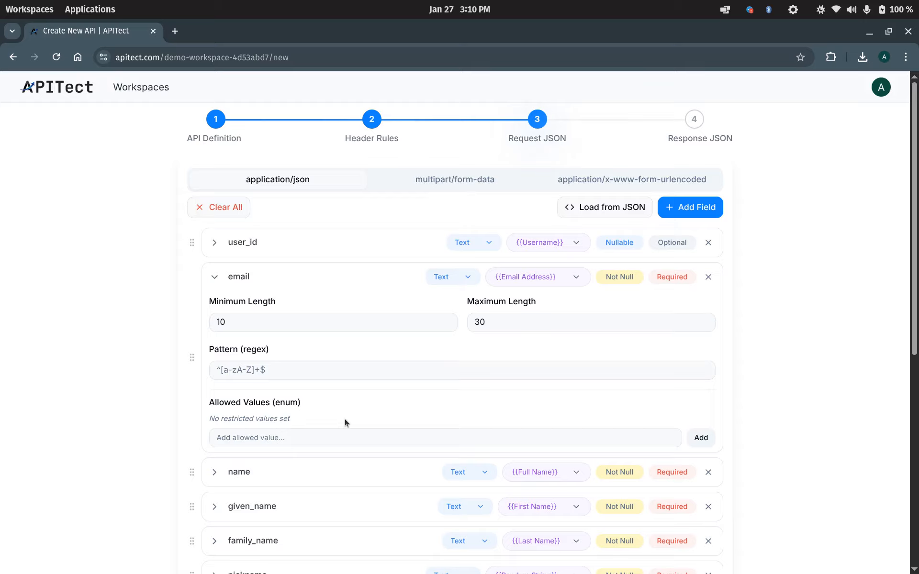
pyautogui.scroll(-8, 332, 404)
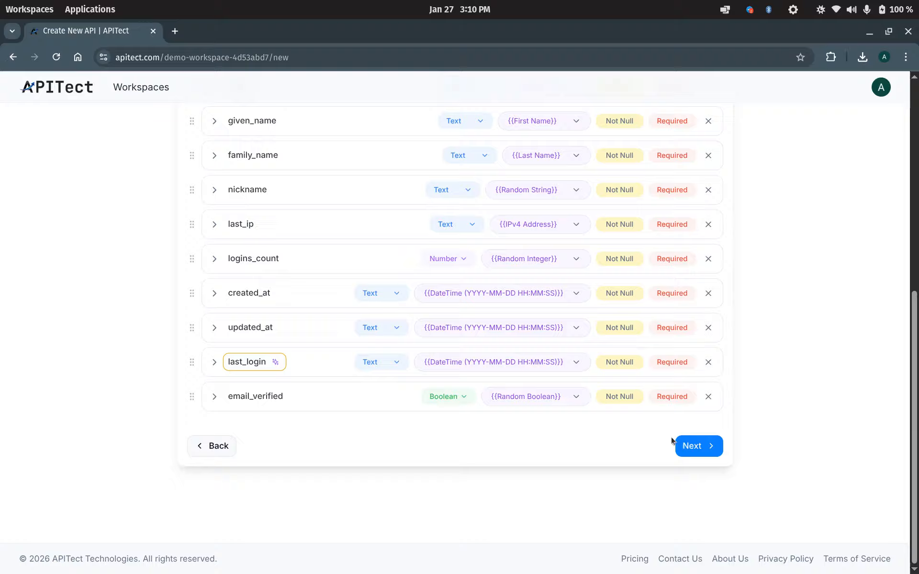
# Add a Text response field named 'response', save the POST /user/:id endpoint, and view it.
pyautogui.click(700, 448)
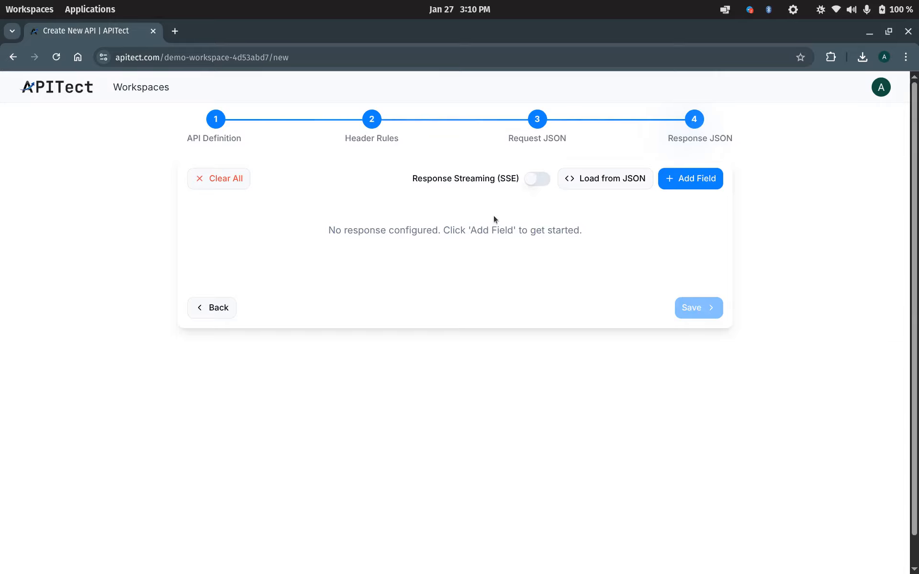
pyautogui.click(530, 180)
pyautogui.click(531, 180)
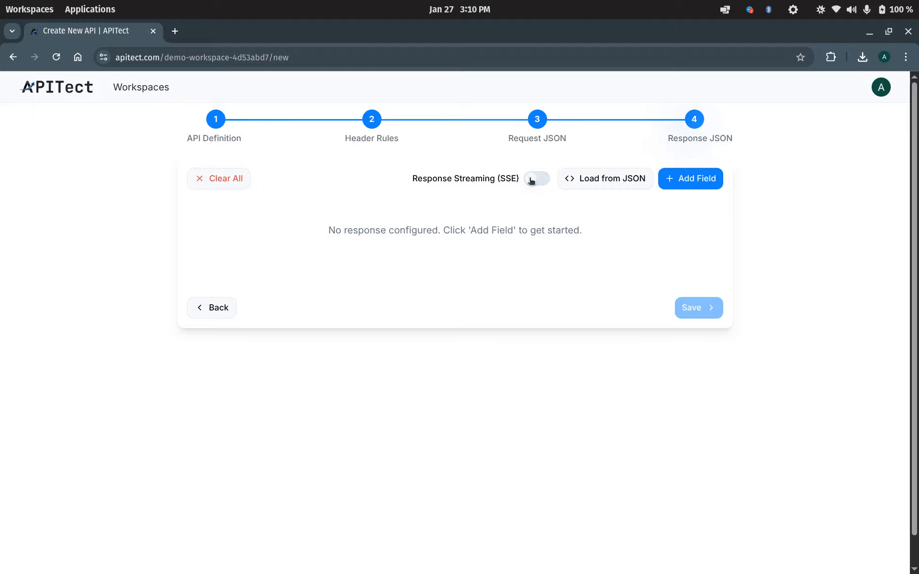
pyautogui.click(681, 181)
pyautogui.doubleClick(237, 213)
pyautogui.write('response')
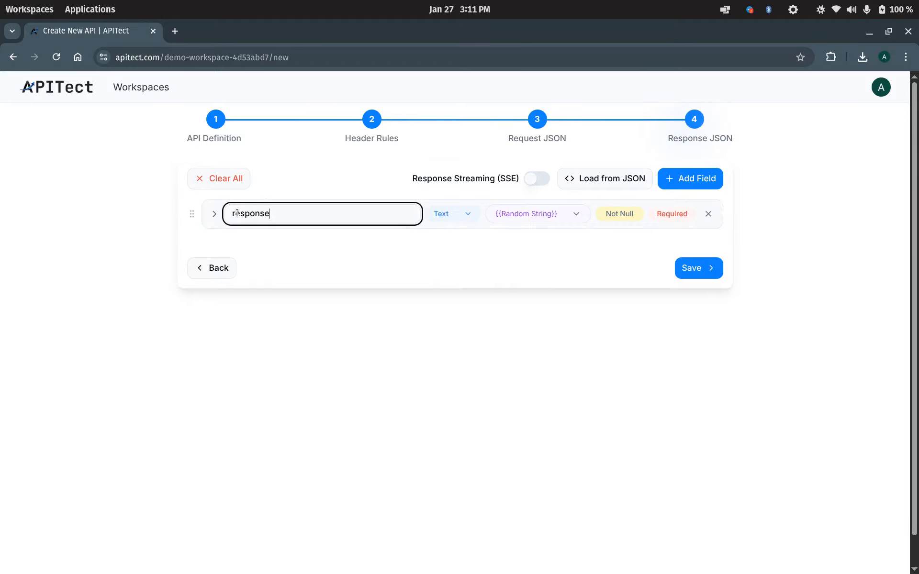
pyautogui.click(457, 212)
pyautogui.click(457, 212)
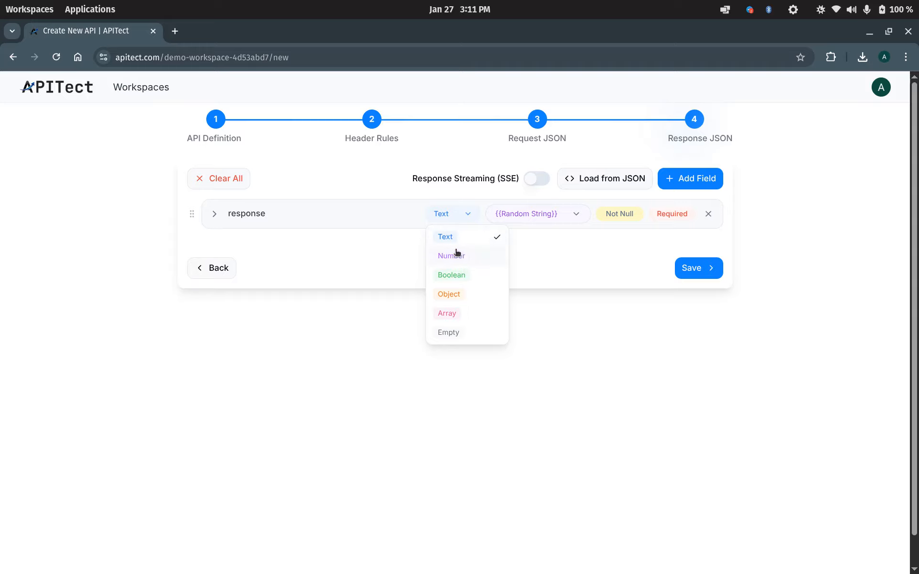
pyautogui.click(582, 255)
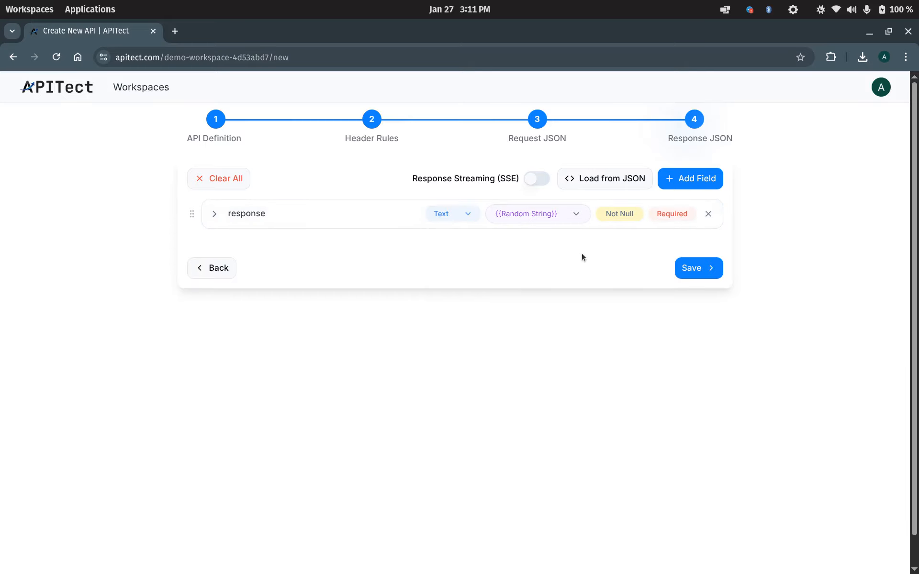
pyautogui.click(689, 268)
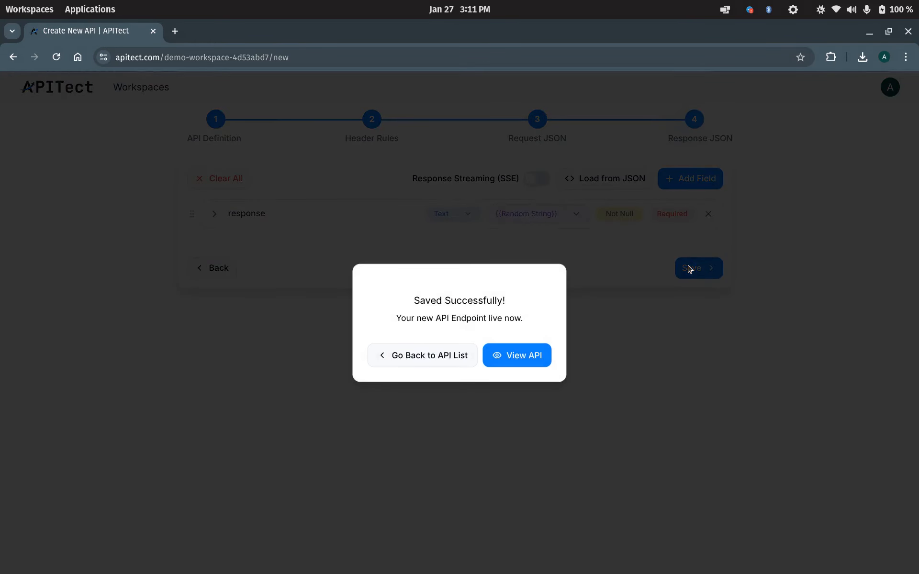
pyautogui.click(537, 346)
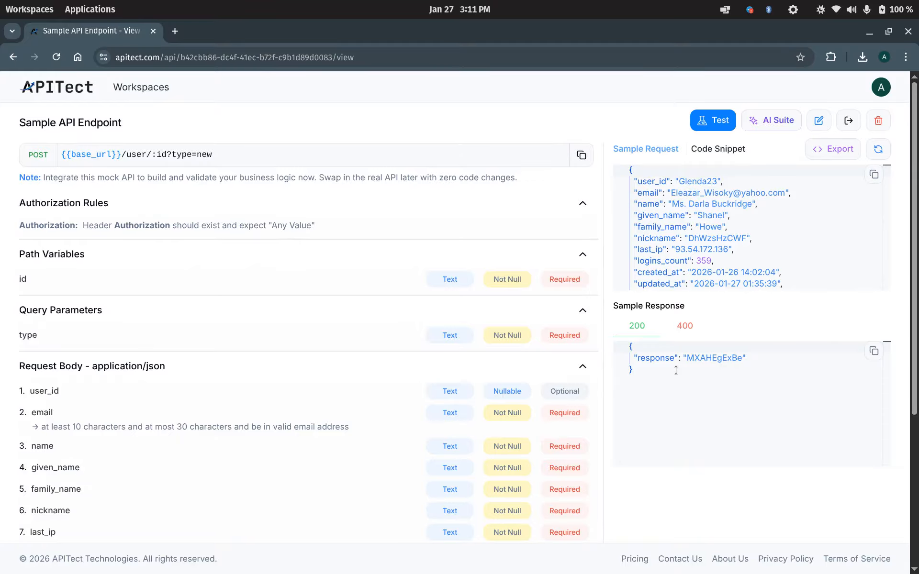
# View the endpoint's cURL code snippet, then open its Export Definitions panel.
pyautogui.click(723, 151)
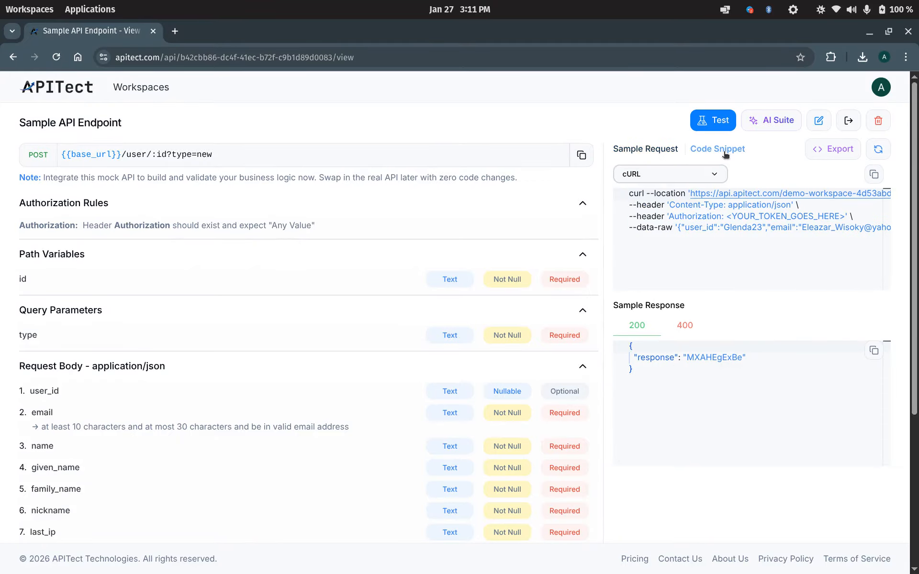
pyautogui.click(674, 174)
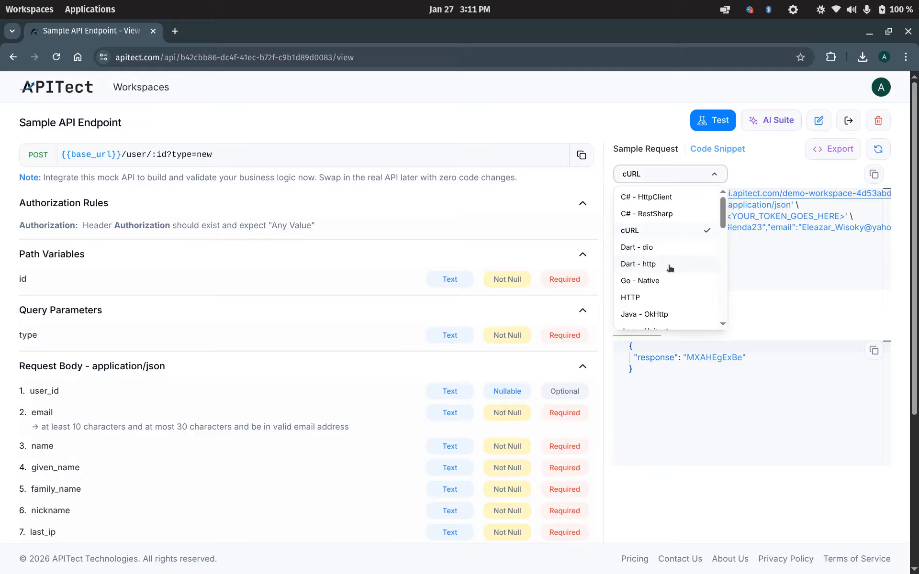
pyautogui.click(674, 174)
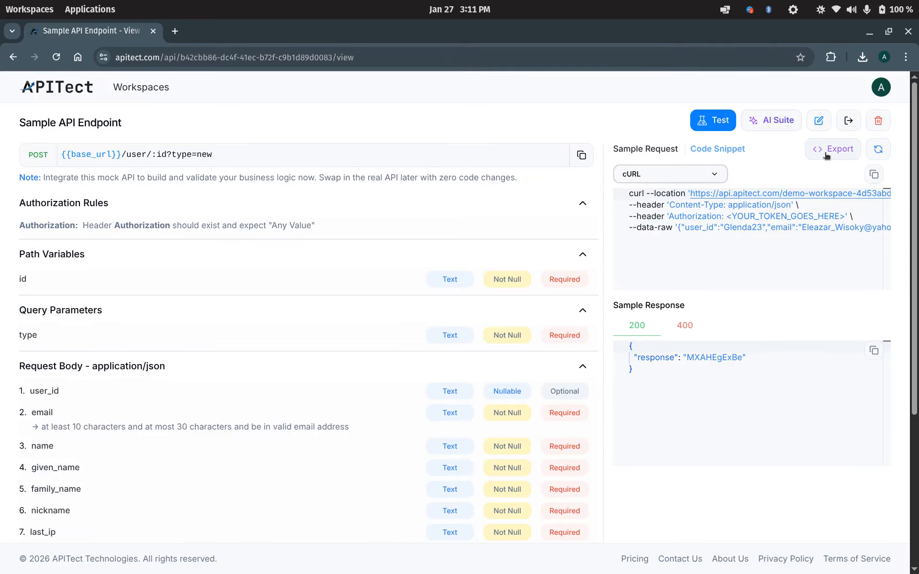
pyautogui.click(826, 155)
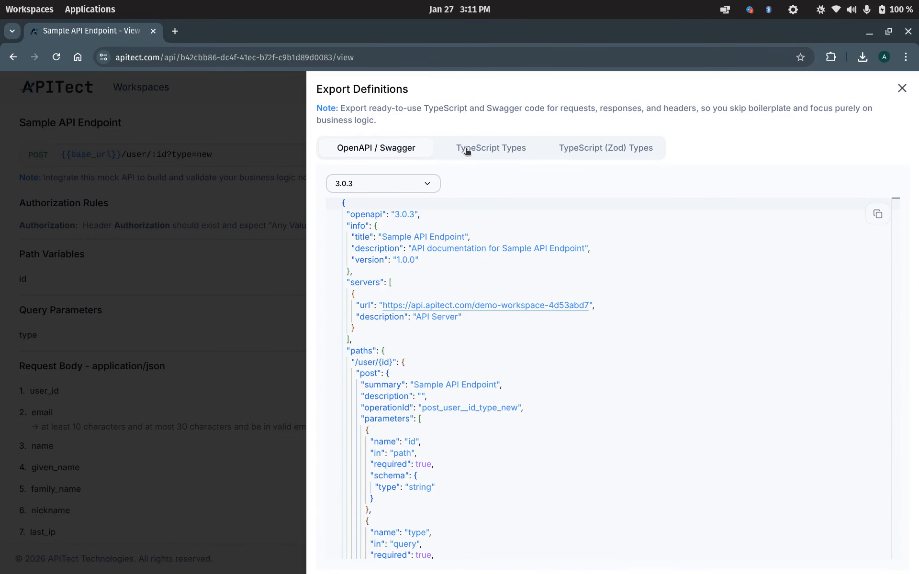
# View the TypeScript Types export, then close the Export Definitions panel.
pyautogui.click(496, 151)
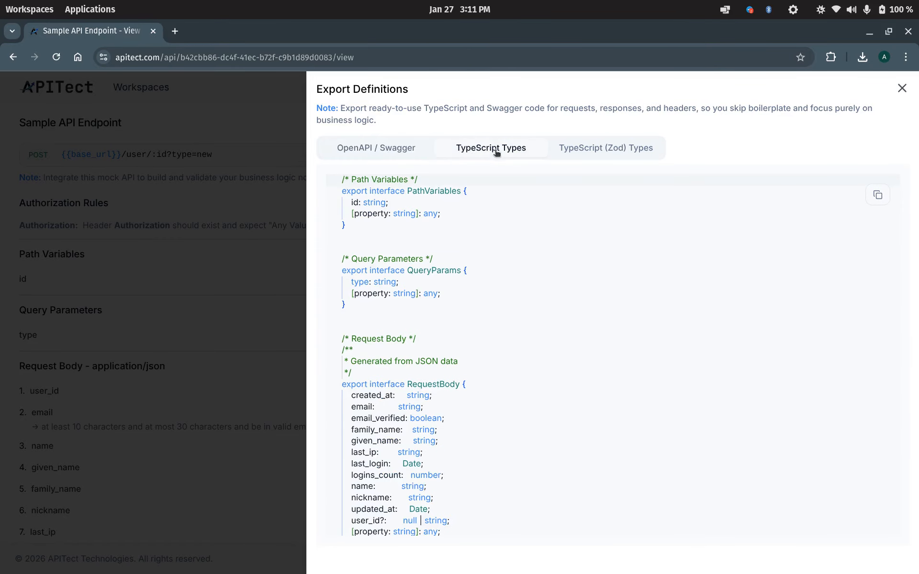
pyautogui.click(258, 187)
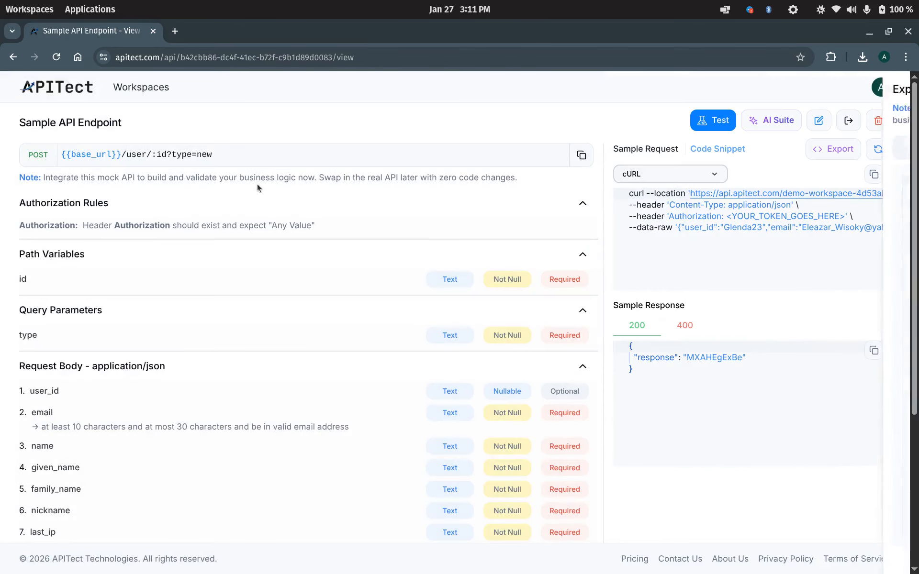
# In AI Suite, read the API Builder prompt, then generate test cases TC_001–TC_006.
pyautogui.click(765, 120)
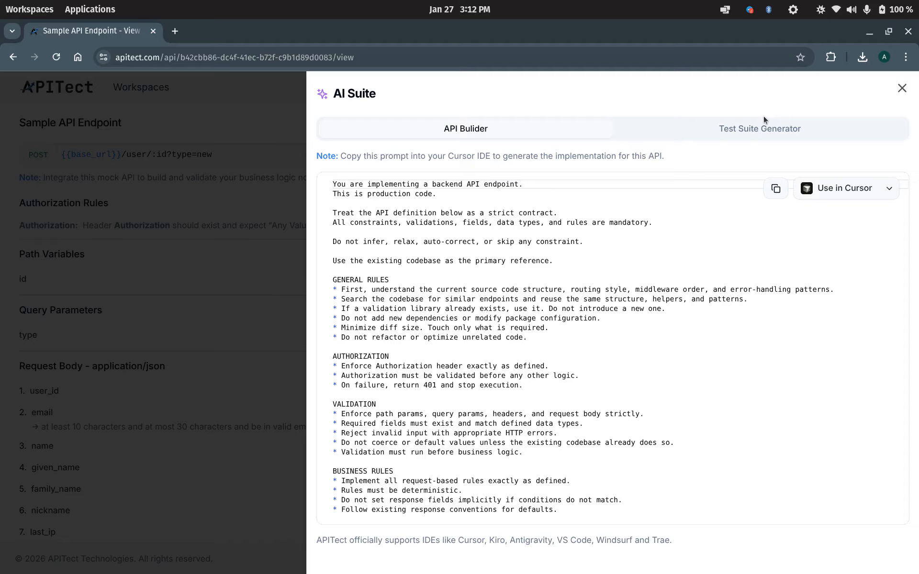
pyautogui.click(889, 189)
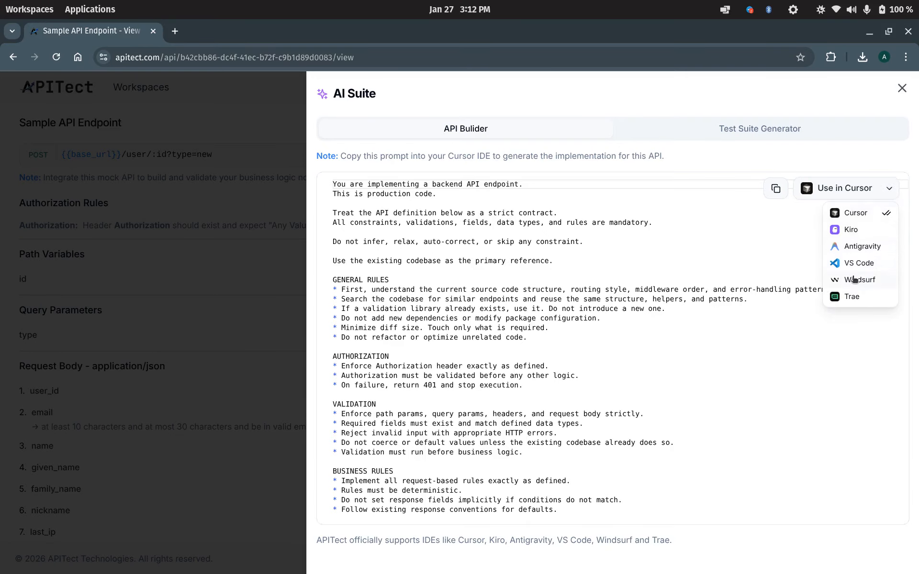
pyautogui.click(669, 281)
pyautogui.scroll(-9, 670, 281)
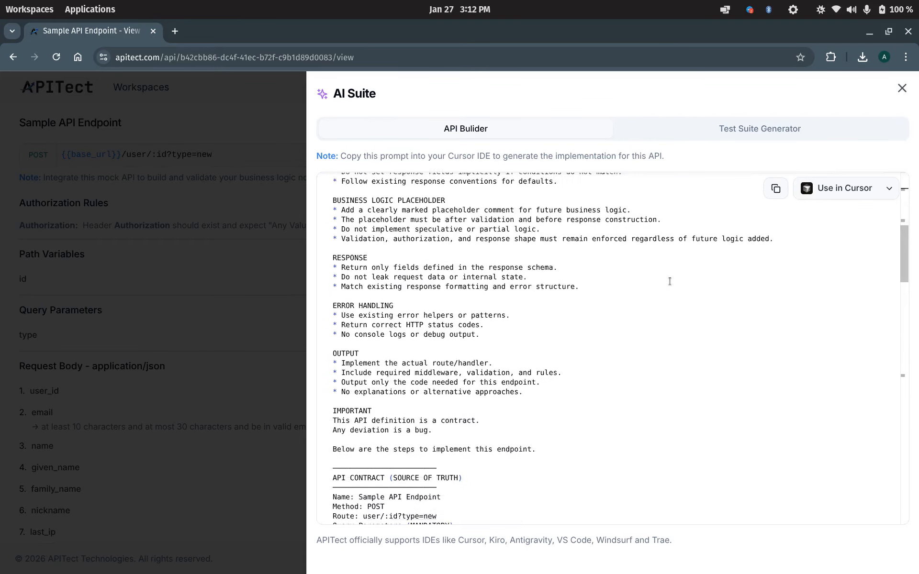
pyautogui.scroll(-8, 669, 281)
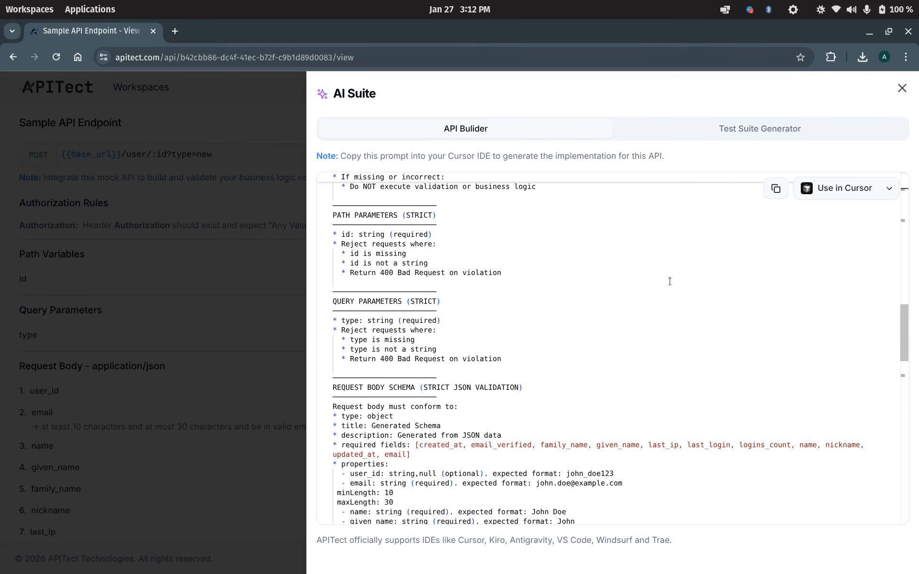
pyautogui.scroll(-7, 670, 281)
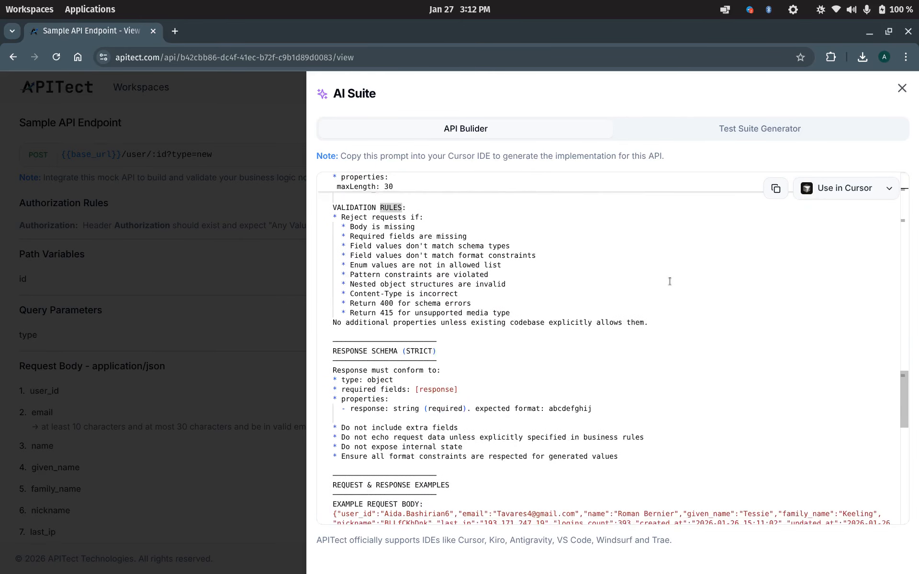
pyautogui.scroll(17, 669, 281)
pyautogui.scroll(4, 670, 281)
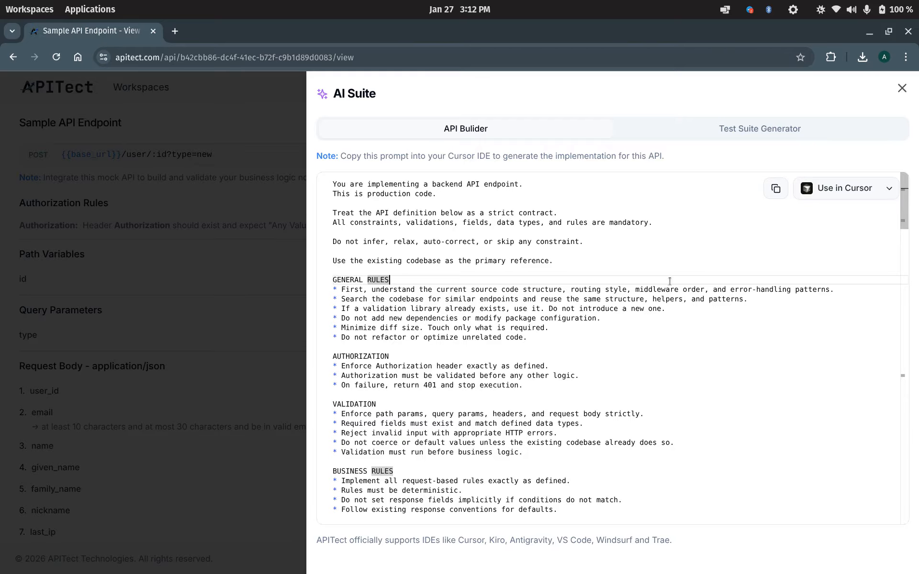
pyautogui.click(739, 129)
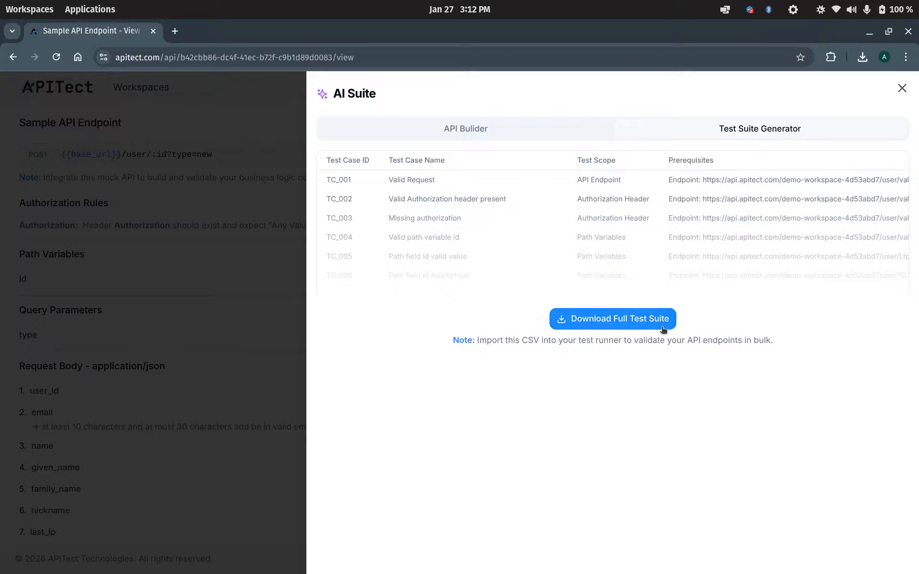
# Send a mock request with id 23 and a bearer Authorization header, getting a 400 type error.
pyautogui.click(284, 302)
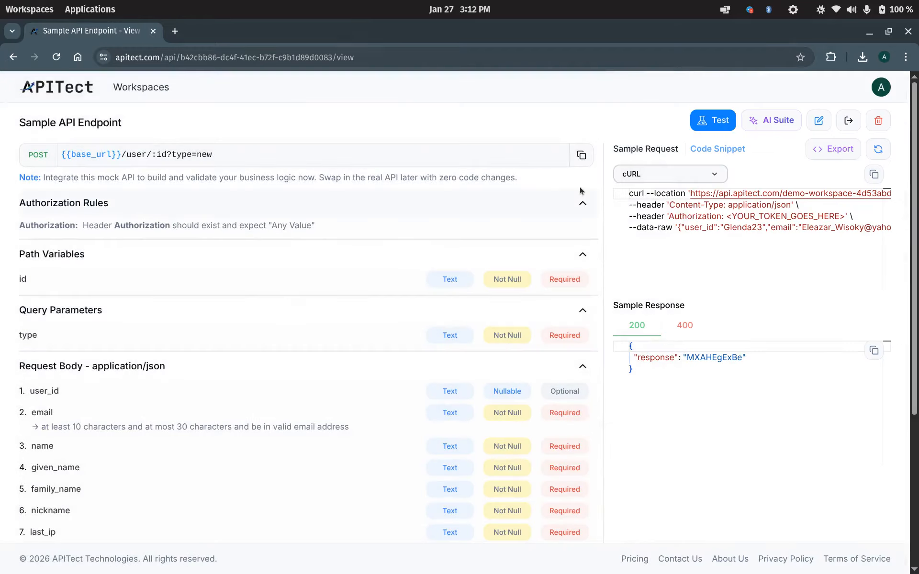
pyautogui.click(712, 124)
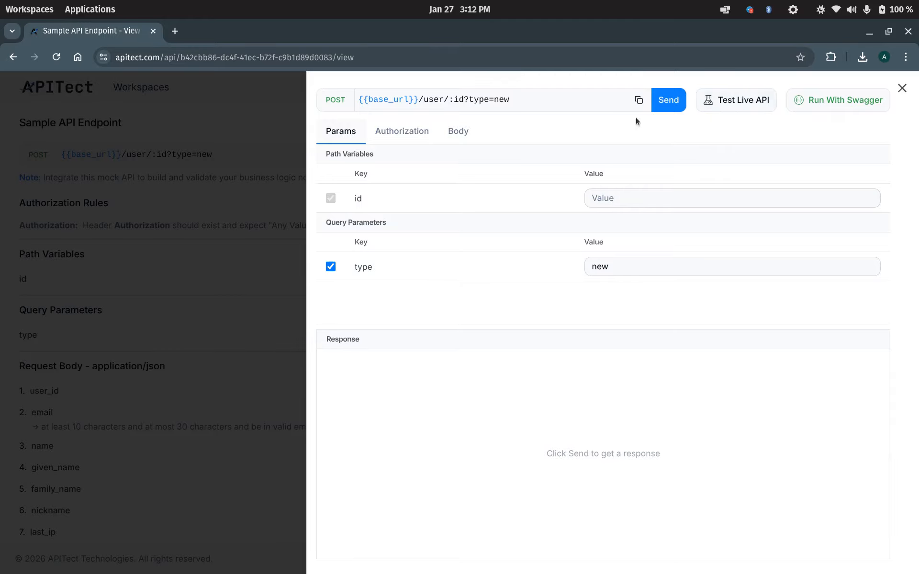
pyautogui.click(642, 203)
pyautogui.write('23')
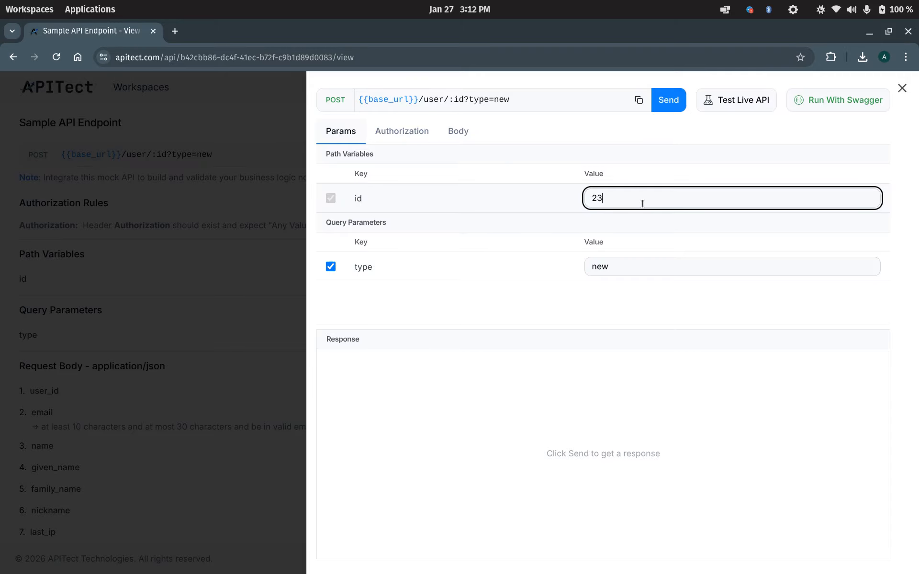
pyautogui.click(427, 130)
pyautogui.click(623, 197)
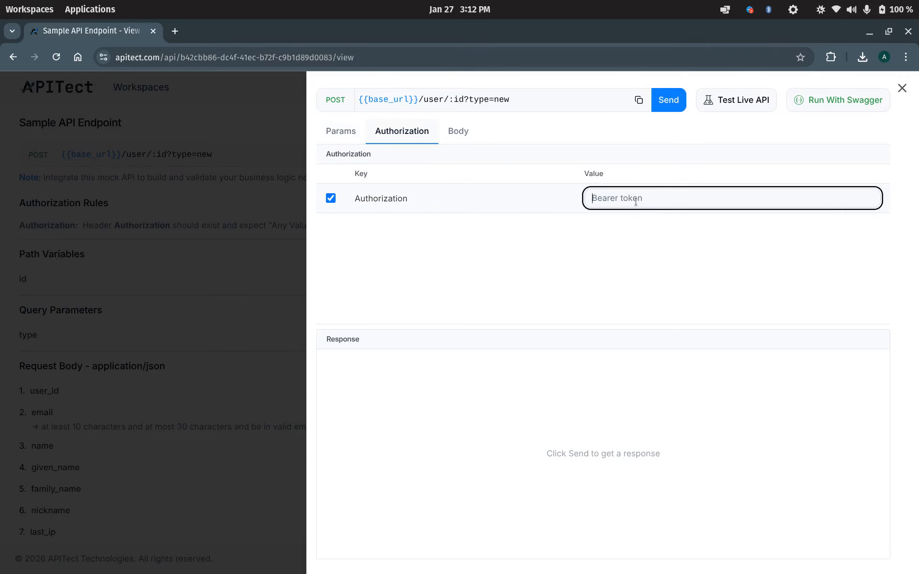
pyautogui.write('Bearer test')
pyautogui.click(470, 134)
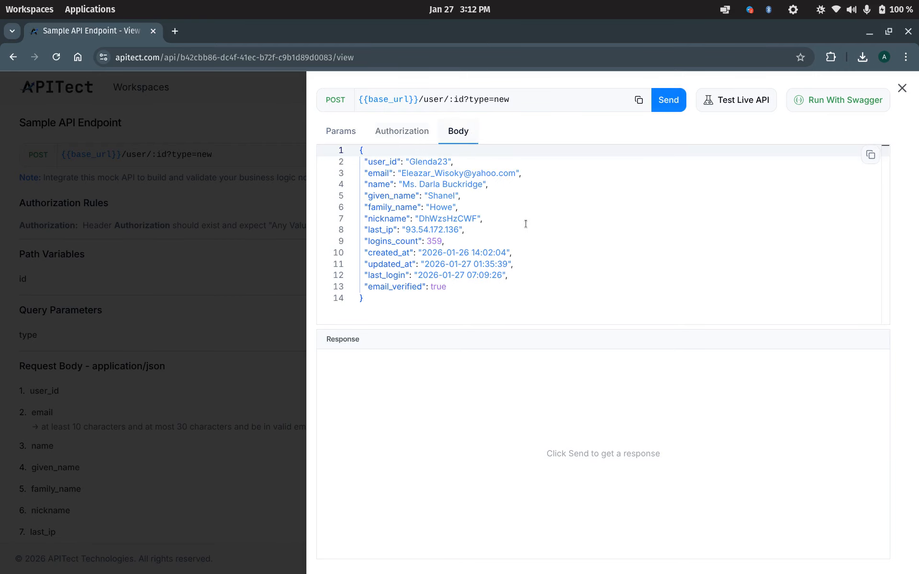
pyautogui.click(673, 98)
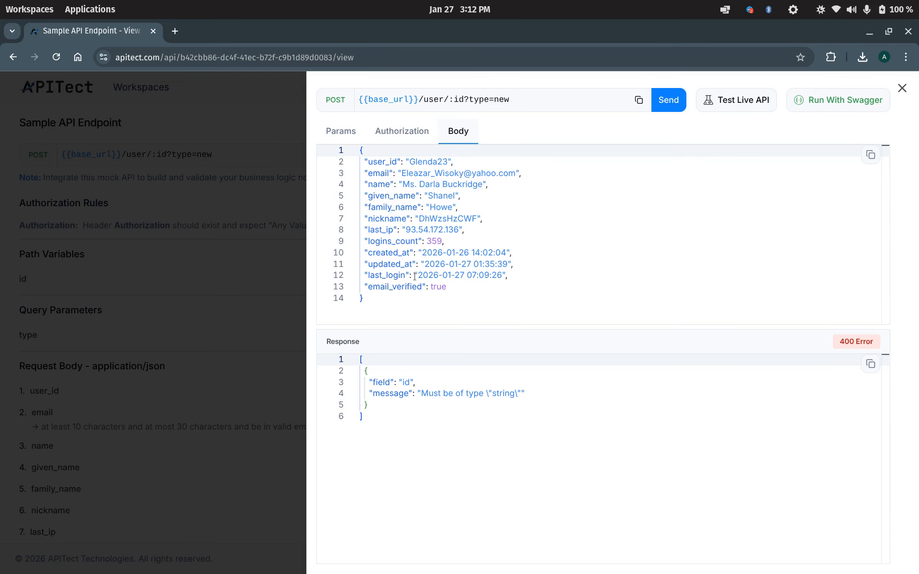
# Resend with id 'test' for 200 OK, then copy the URL and switch to live API testing.
pyautogui.click(327, 133)
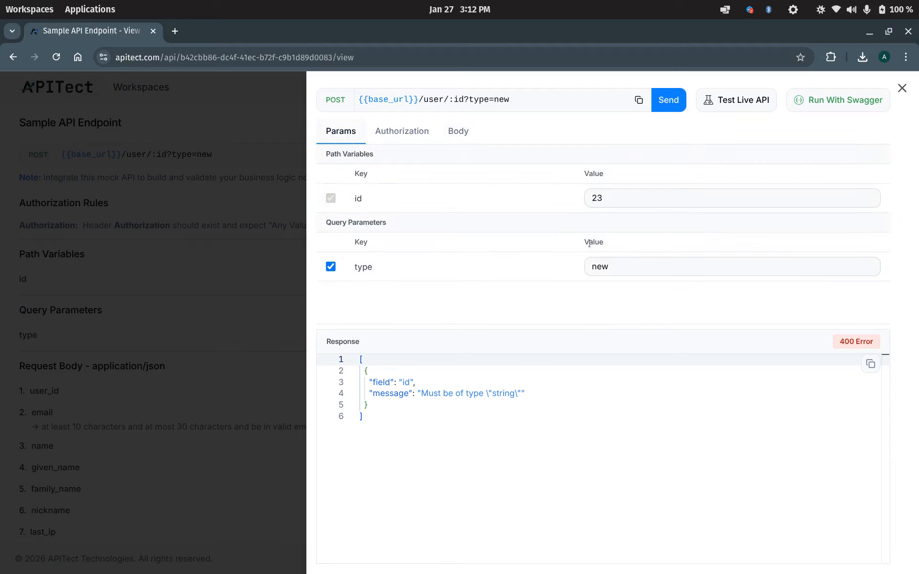
pyautogui.doubleClick(599, 199)
pyautogui.write('test')
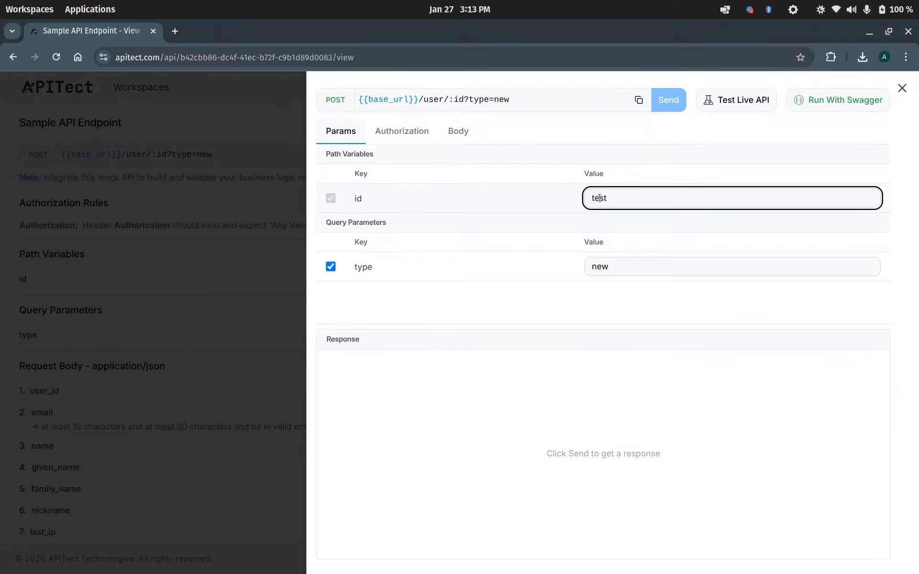
pyautogui.press('Return')
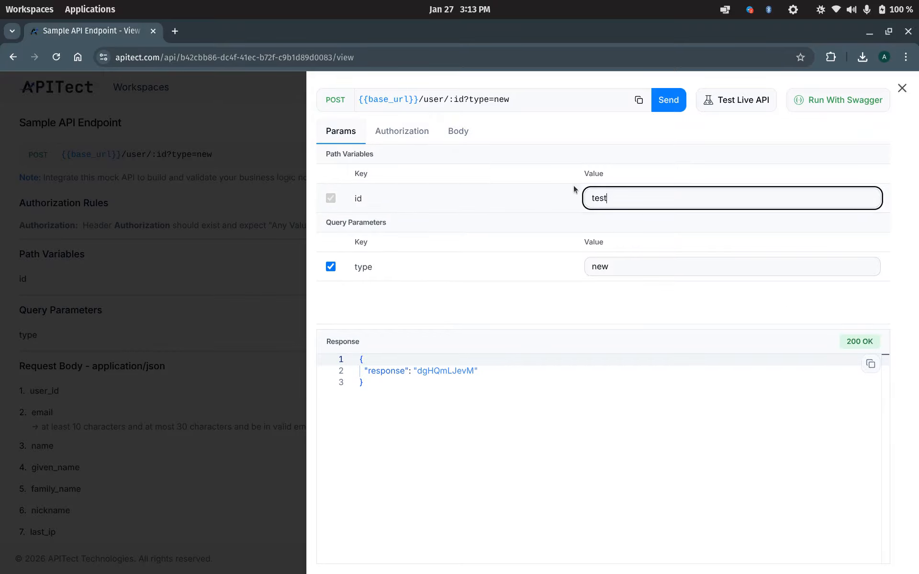
pyautogui.click(638, 100)
pyautogui.click(724, 110)
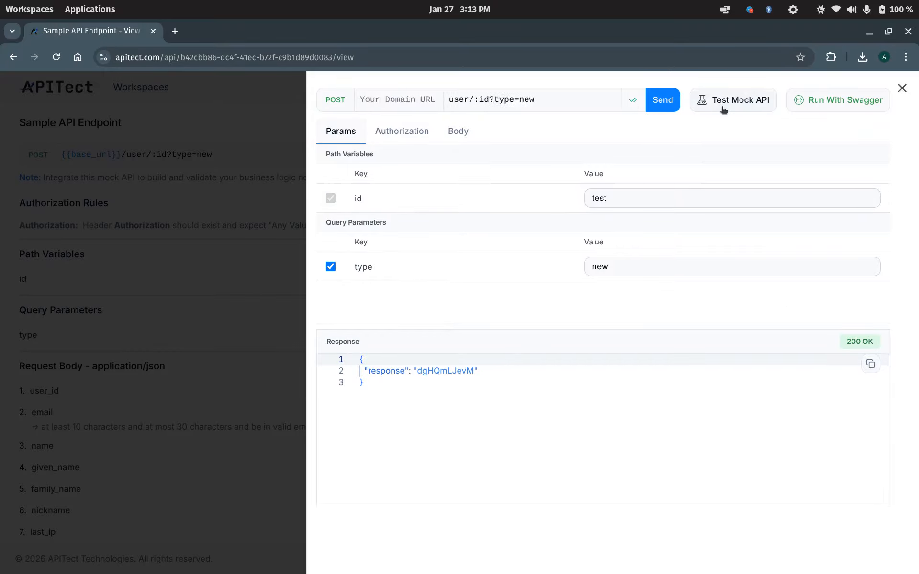
# Paste and trim the copied URL as the live domain, send for 200 OK, then open AI Based Test.
pyautogui.click(208, 105)
pyautogui.hotkey('ctrl', 'v')
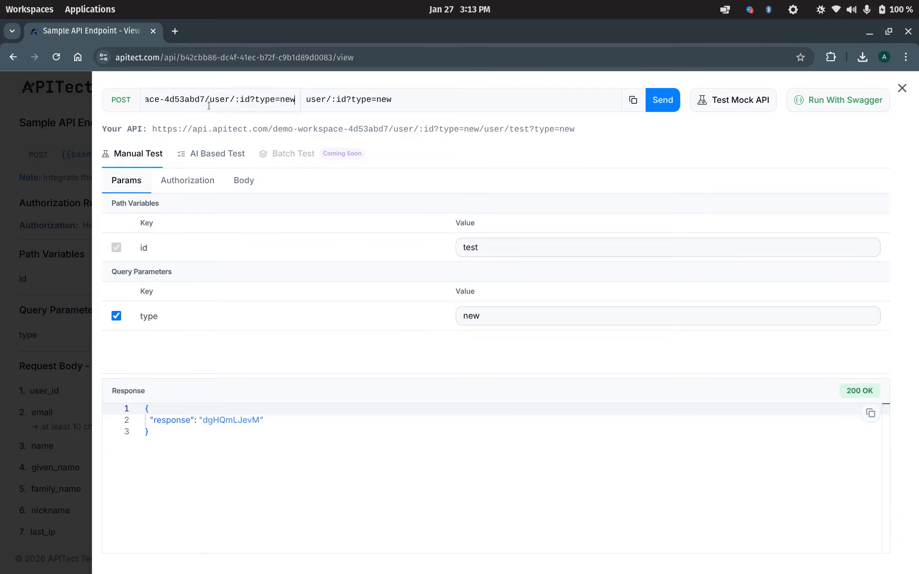
pyautogui.keyDown('shift'); pyautogui.click(209, 99); pyautogui.keyUp('shift')
pyautogui.write('\\')
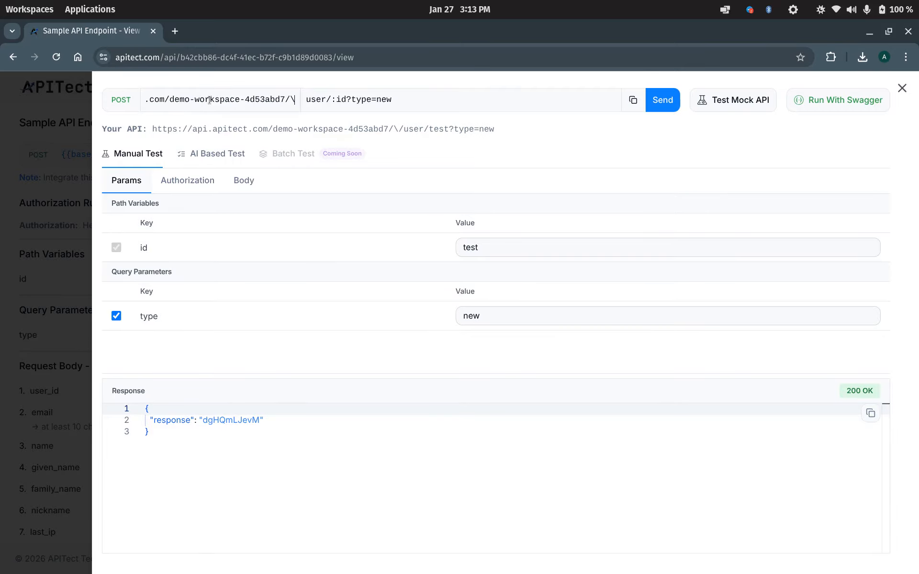
pyautogui.press('BackSpace')
pyautogui.hscroll(-2, 217, 101)
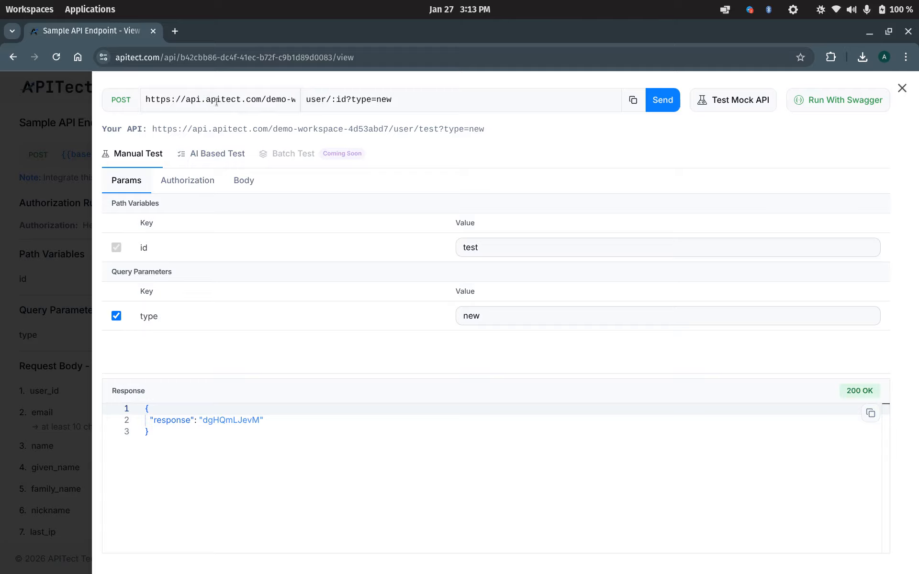
pyautogui.click(662, 101)
pyautogui.click(206, 163)
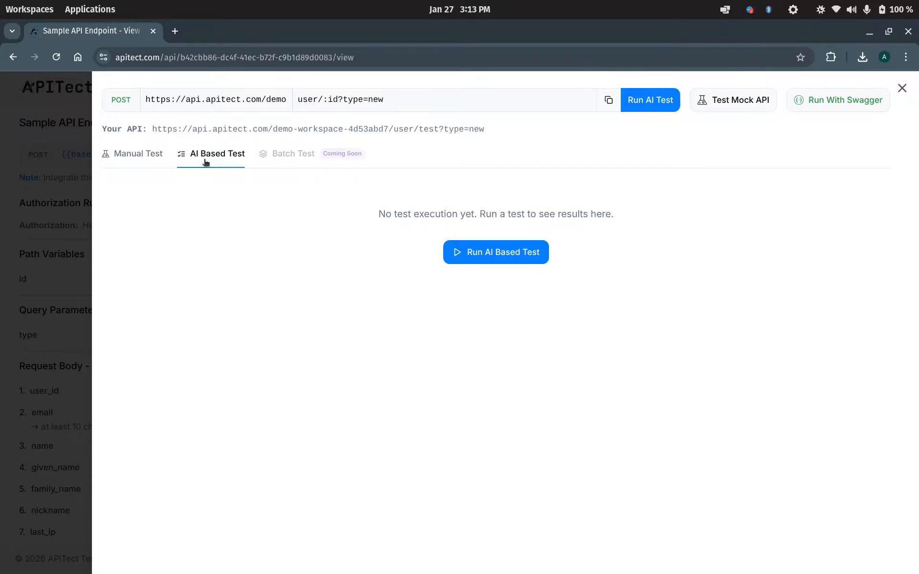
# Run the AI-based tests and expand the 20s run showing all 112 cases passed.
pyautogui.click(469, 255)
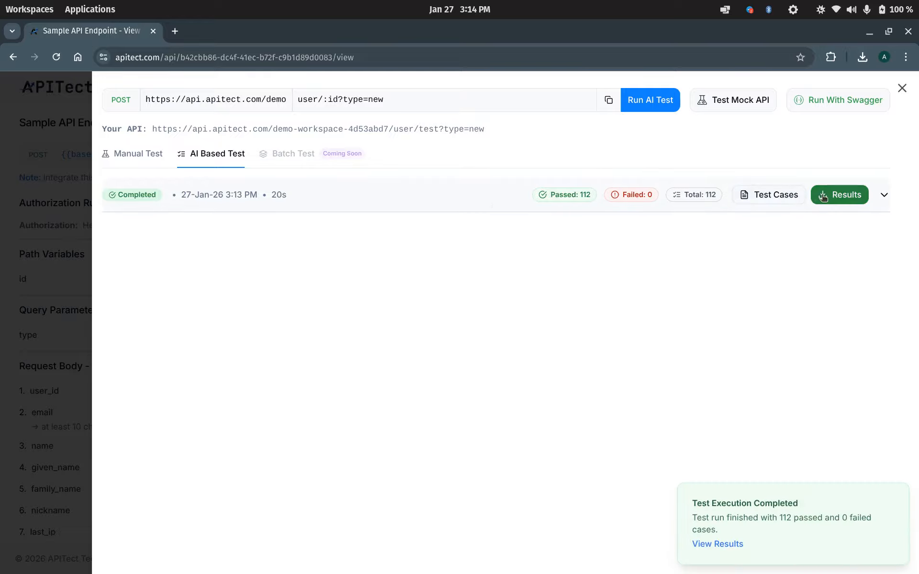
pyautogui.click(499, 204)
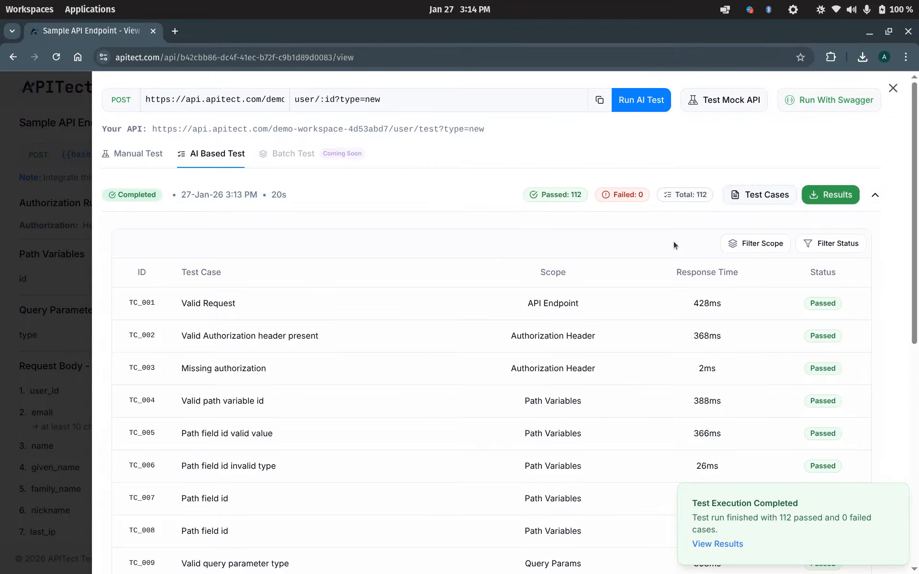
pyautogui.scroll(-3, 676, 326)
pyautogui.scroll(3, 676, 326)
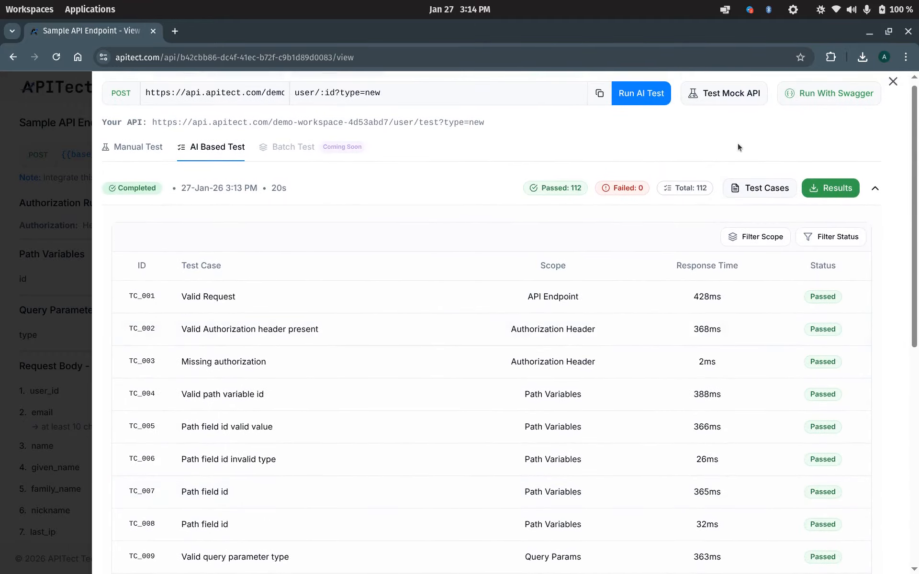
pyautogui.scroll(1, 740, 149)
# Open the endpoint's Swagger documentation, expand POST /user/{id}, then close the panel.
pyautogui.click(827, 94)
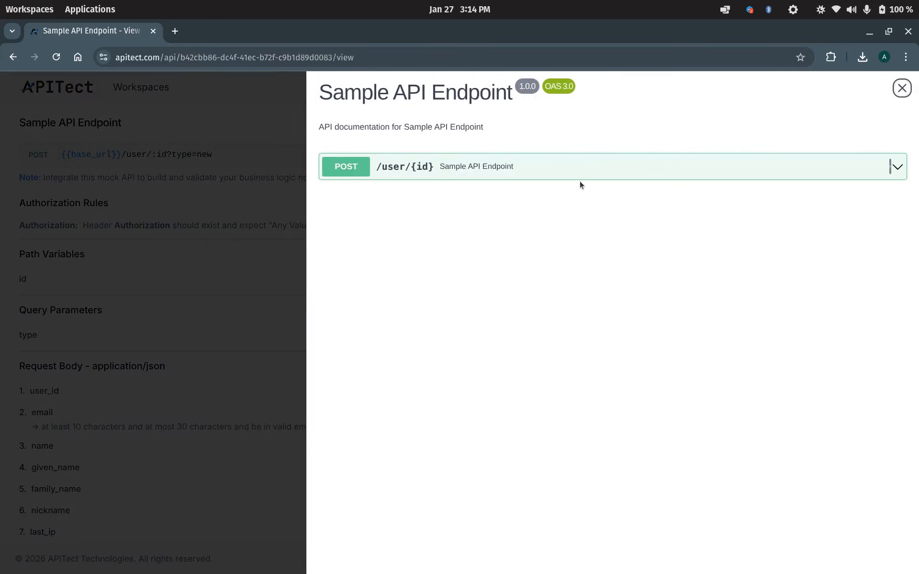
pyautogui.click(602, 175)
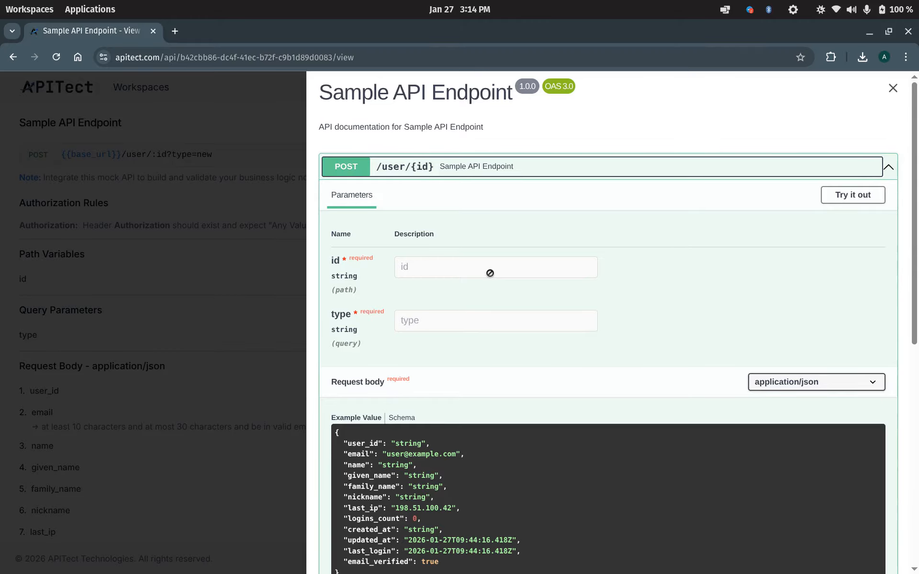
pyautogui.click(185, 315)
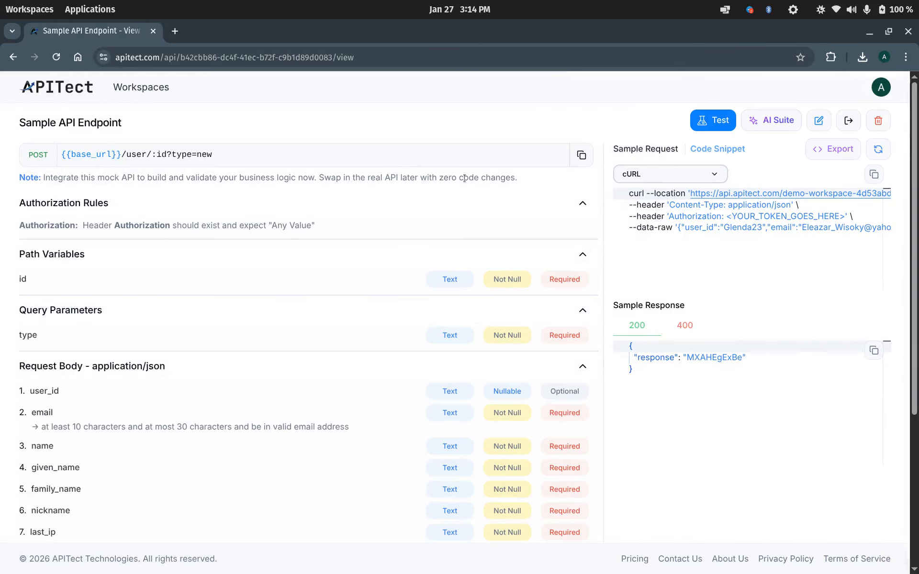
# Edit the endpoint so the id path variable is a Number, then apply the update.
pyautogui.click(819, 124)
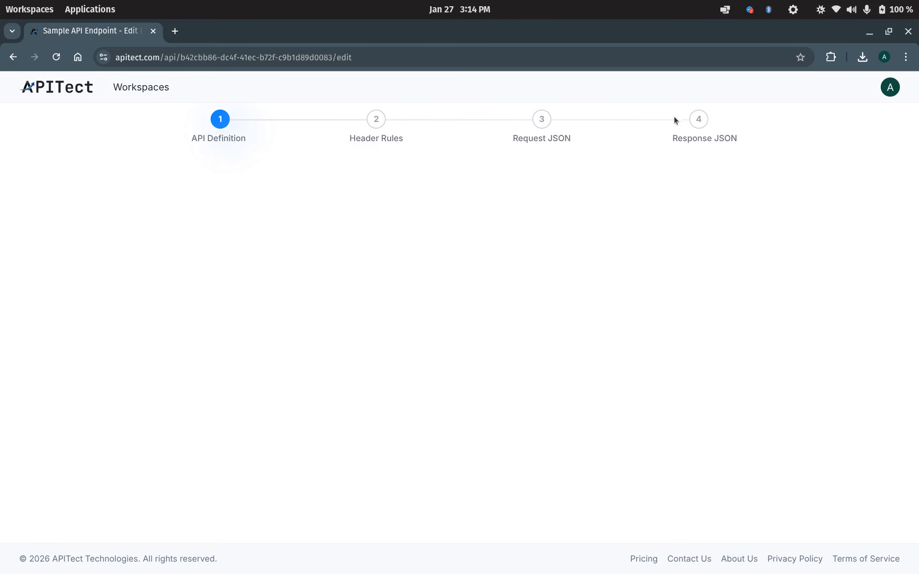
pyautogui.moveTo(267, 263)
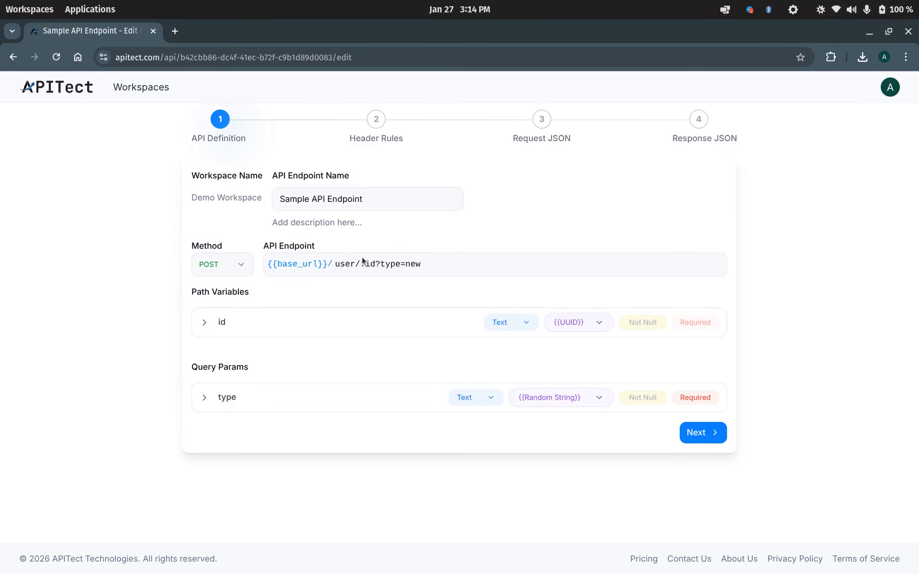
pyautogui.click(514, 322)
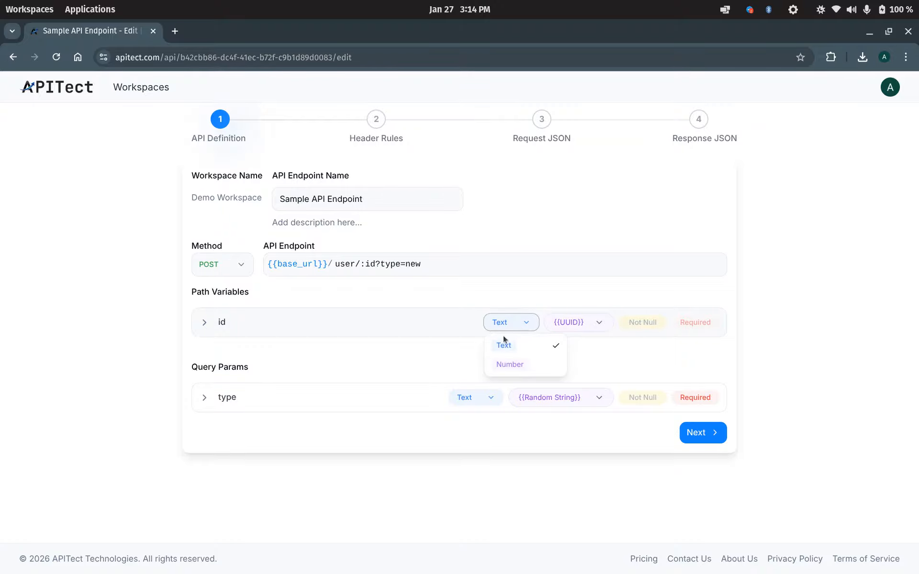
pyautogui.click(506, 363)
pyautogui.click(721, 431)
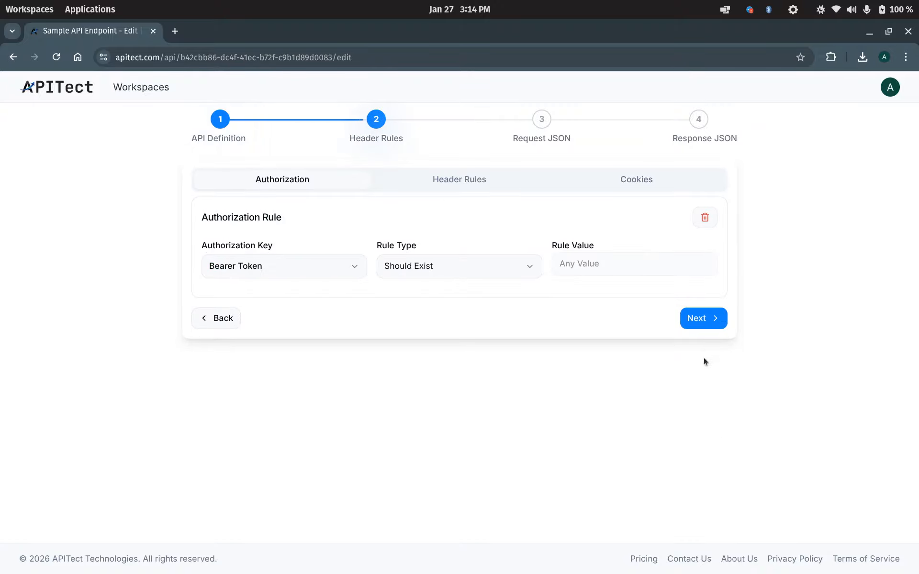
pyautogui.click(712, 318)
pyautogui.scroll(-5, 694, 418)
pyautogui.click(700, 441)
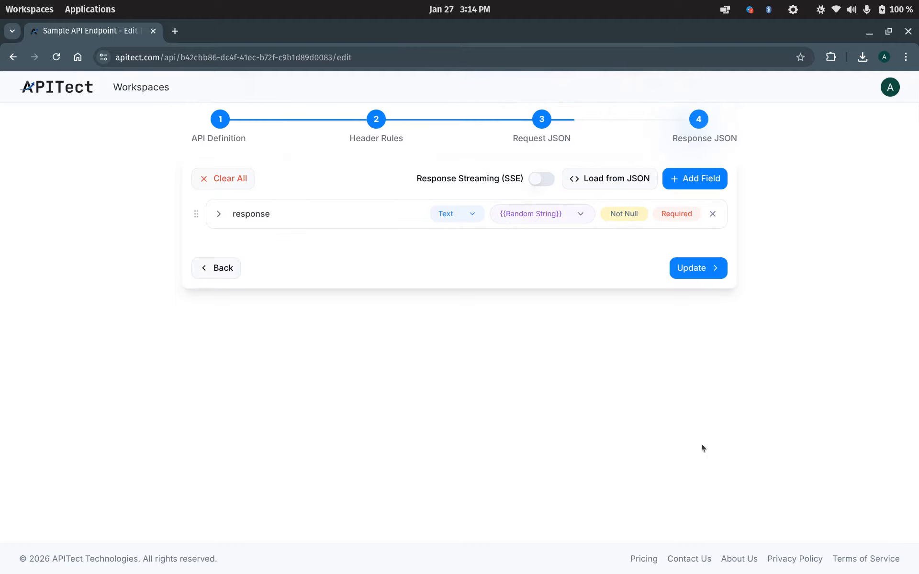
pyautogui.click(681, 265)
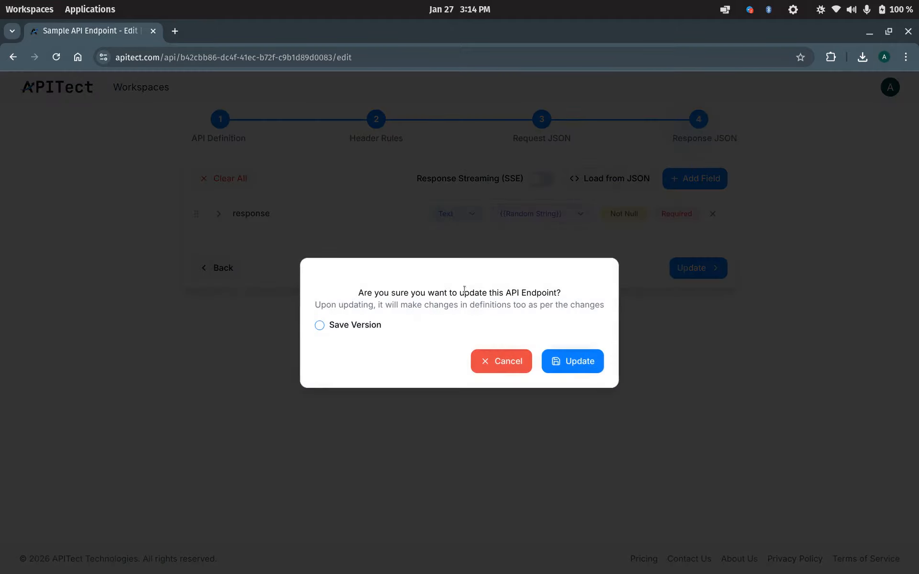
# Save the update as version V2 with the description 'Updated version 2'.
pyautogui.click(350, 324)
pyautogui.click(363, 322)
pyautogui.click(404, 348)
pyautogui.click(404, 348)
pyautogui.click(409, 372)
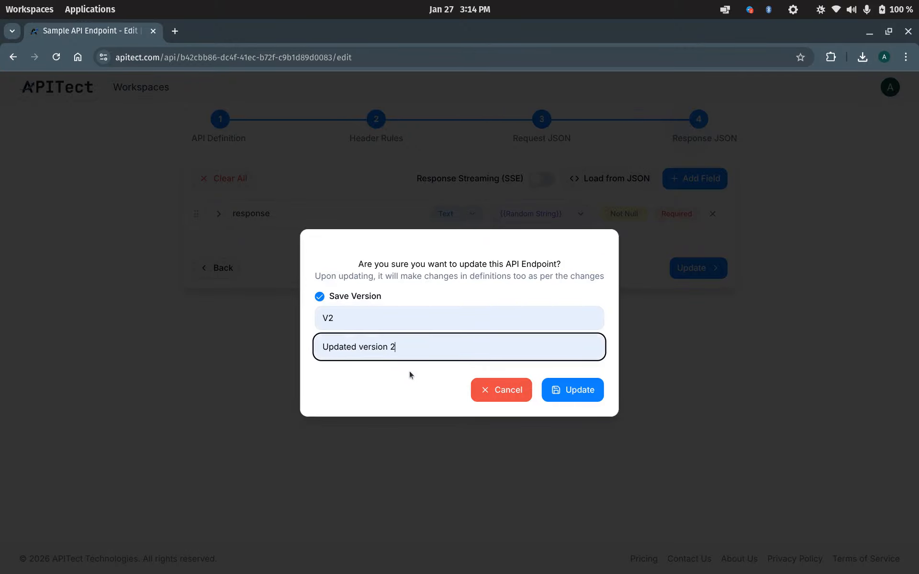
pyautogui.click(553, 391)
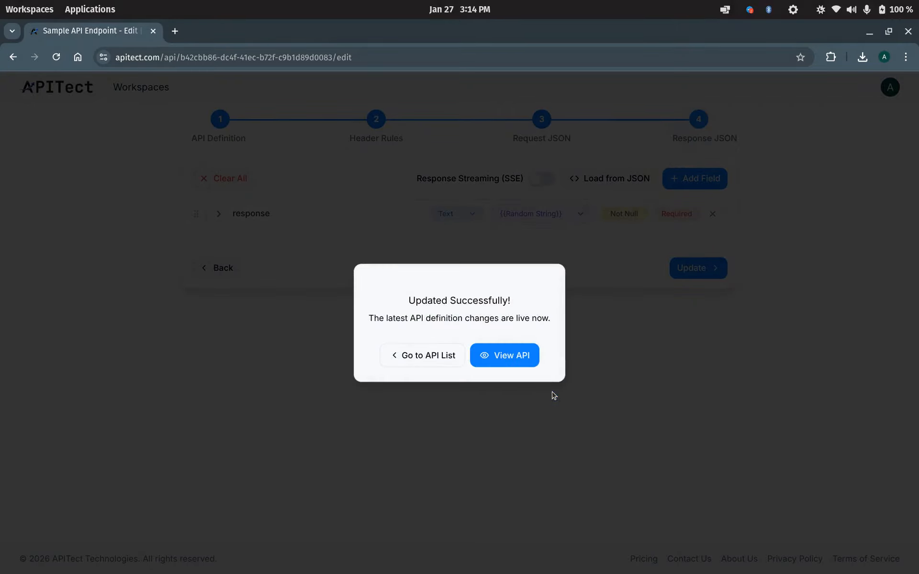
# View the updated endpoint and check its versions list showing V2 (Active) and version 1.
pyautogui.click(499, 354)
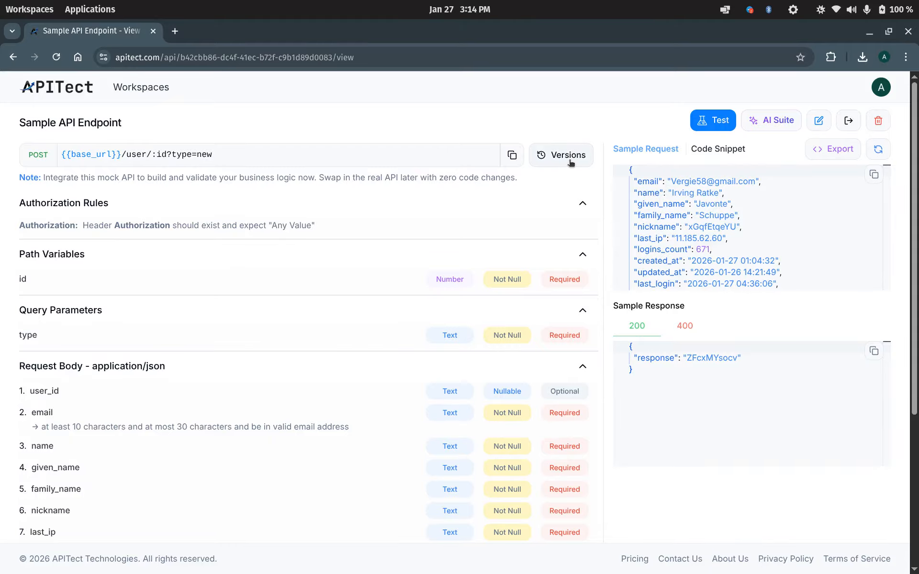
pyautogui.click(571, 163)
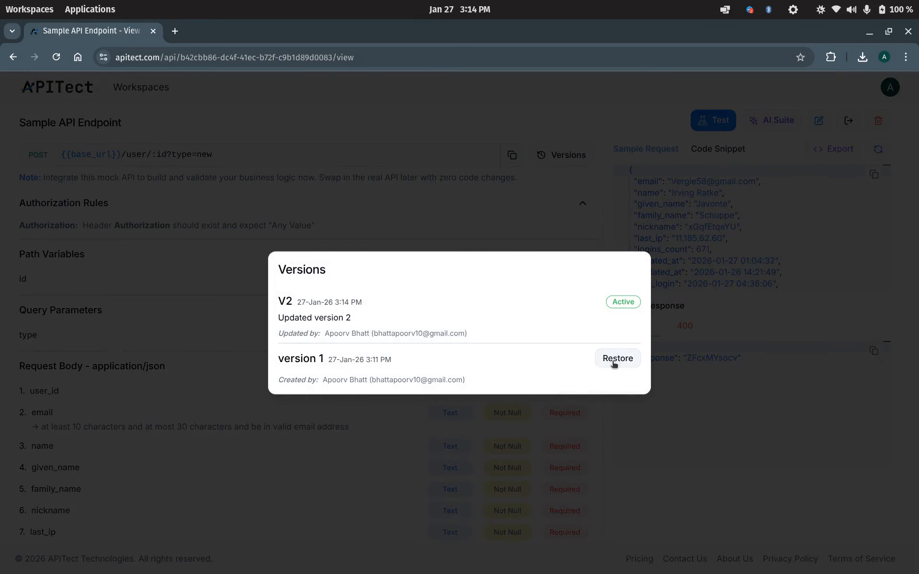
pyautogui.click(520, 233)
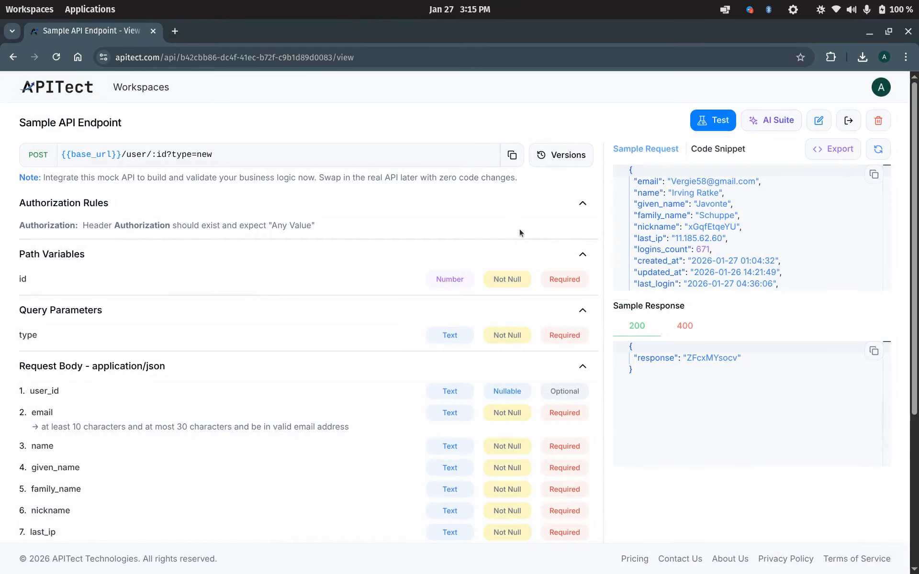
pyautogui.click(159, 91)
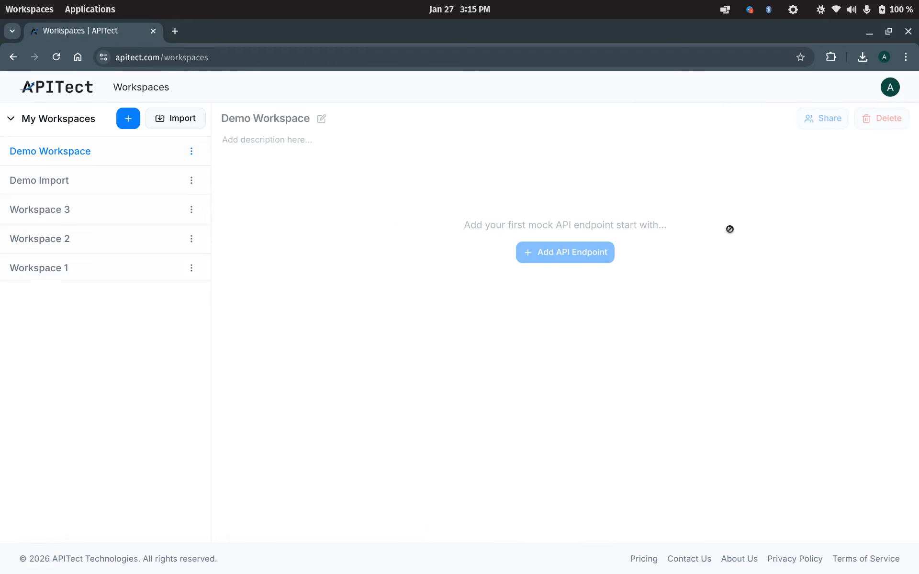
# Invite the collaborator's e-mail address to Demo Workspace with the Editor role.
pyautogui.click(723, 121)
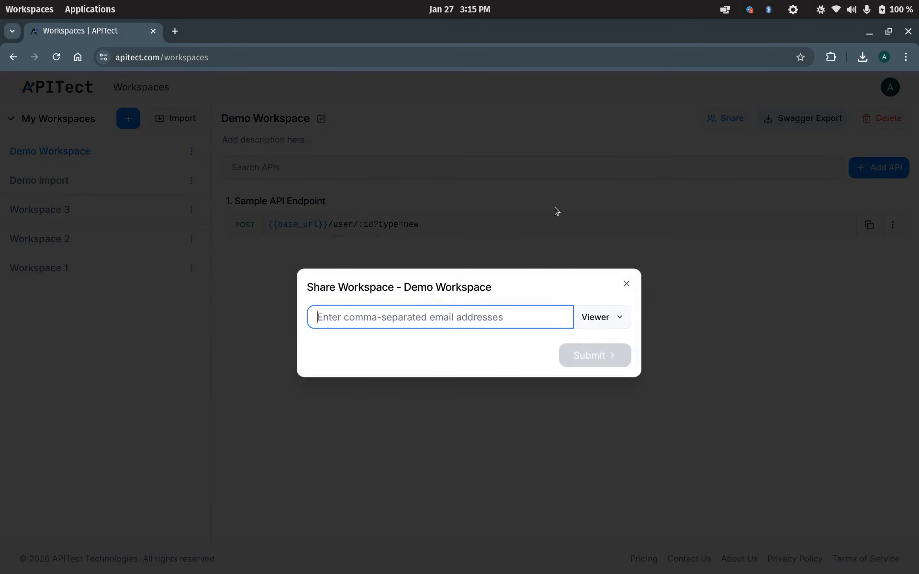
pyautogui.click(499, 317)
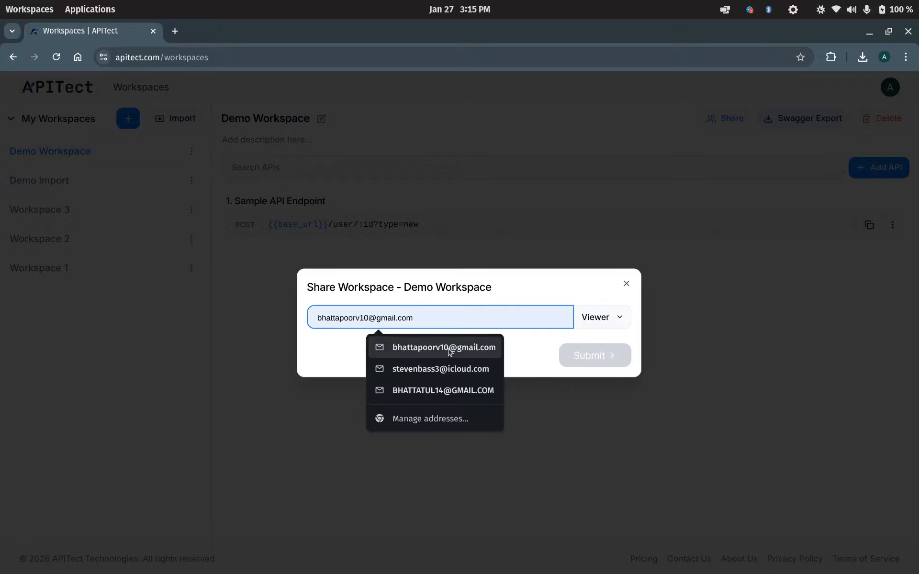
pyautogui.click(408, 348)
pyautogui.click(386, 309)
pyautogui.press('BackSpace')
pyautogui.press('BackSpace')
pyautogui.write('29')
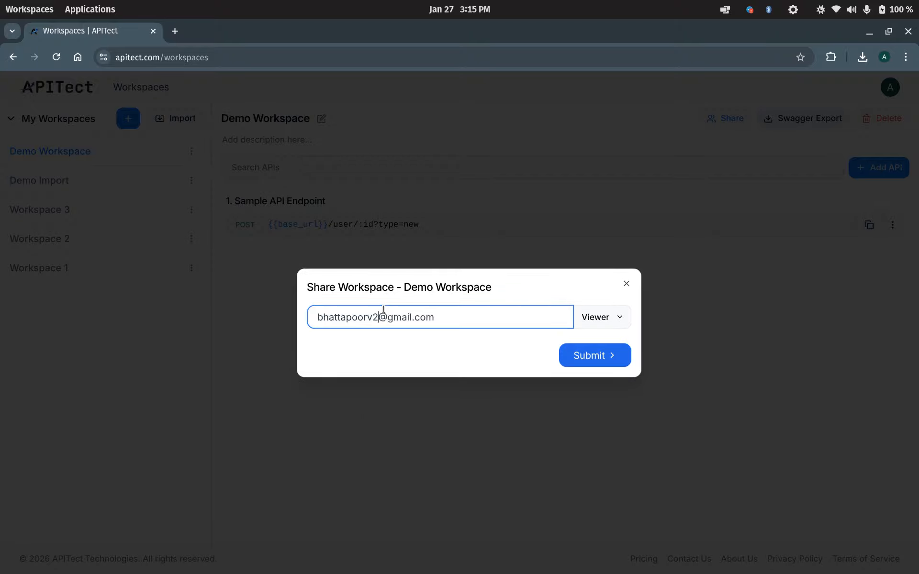
pyautogui.click(590, 320)
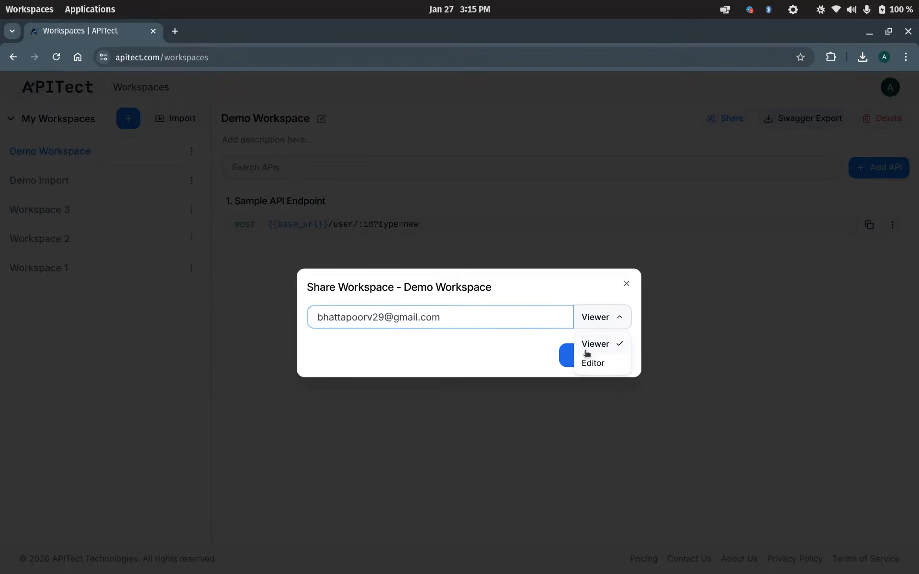
pyautogui.click(590, 361)
pyautogui.click(587, 358)
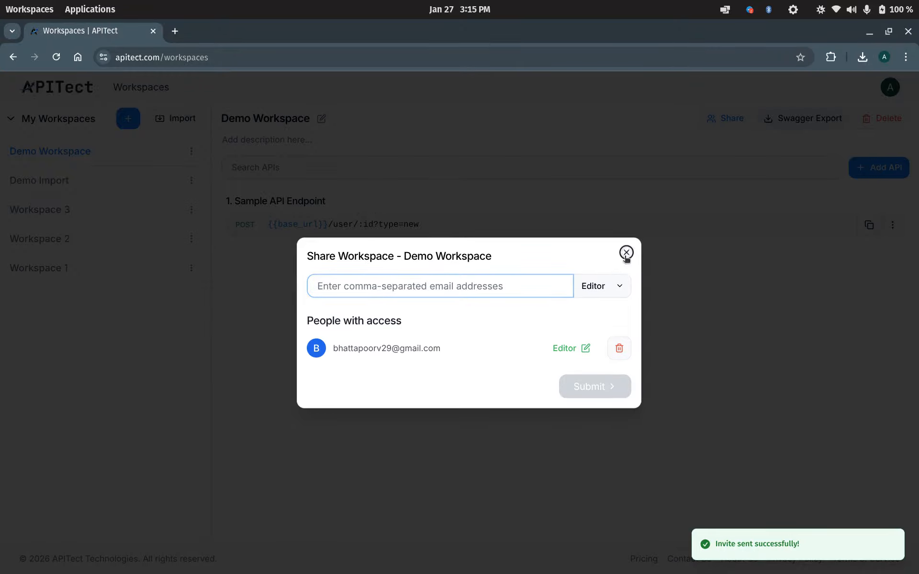
pyautogui.click(626, 253)
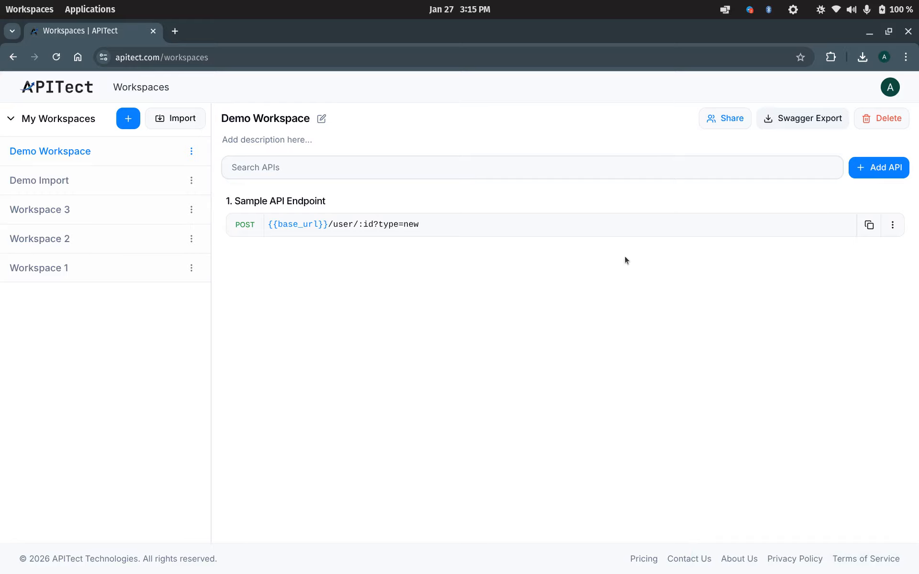
# Preview the workspace's Swagger export and API import options, closing both unused.
pyautogui.click(777, 119)
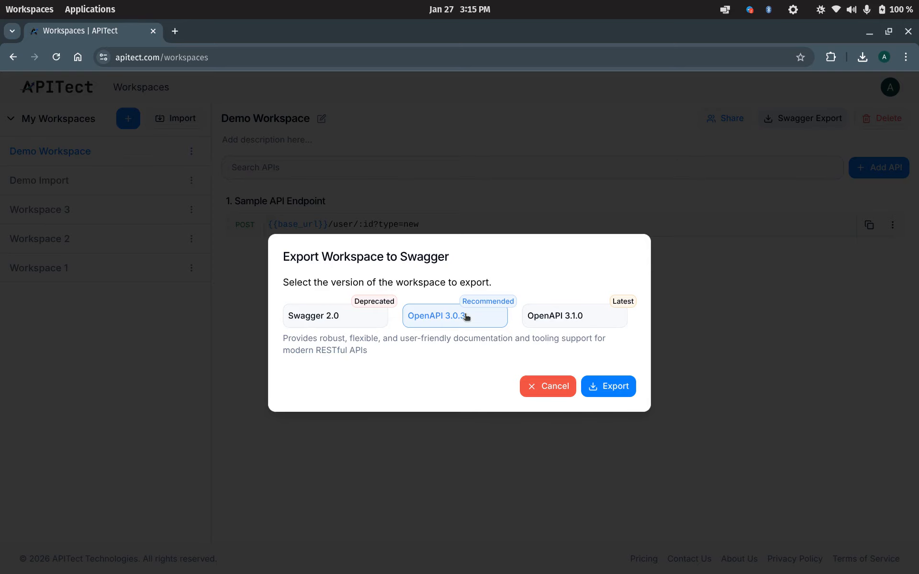
pyautogui.click(536, 220)
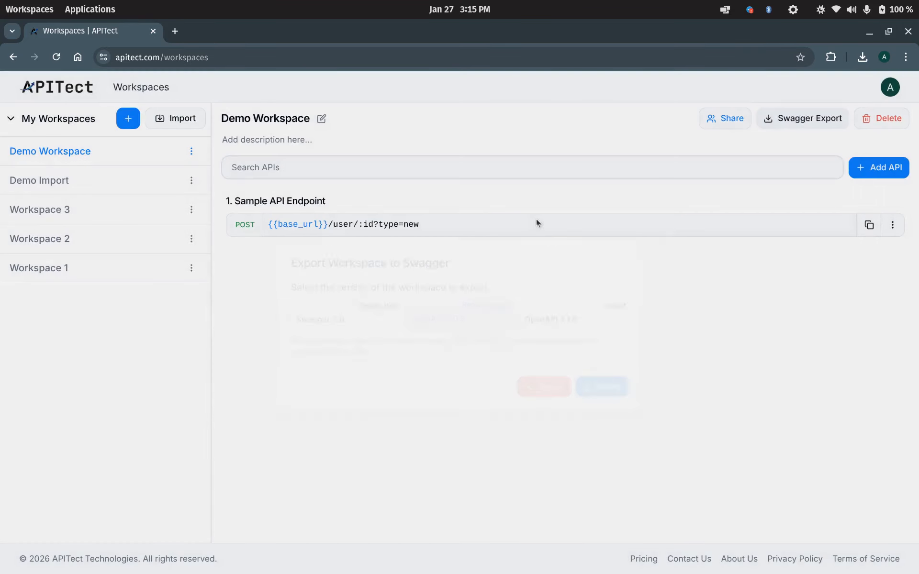
pyautogui.click(190, 124)
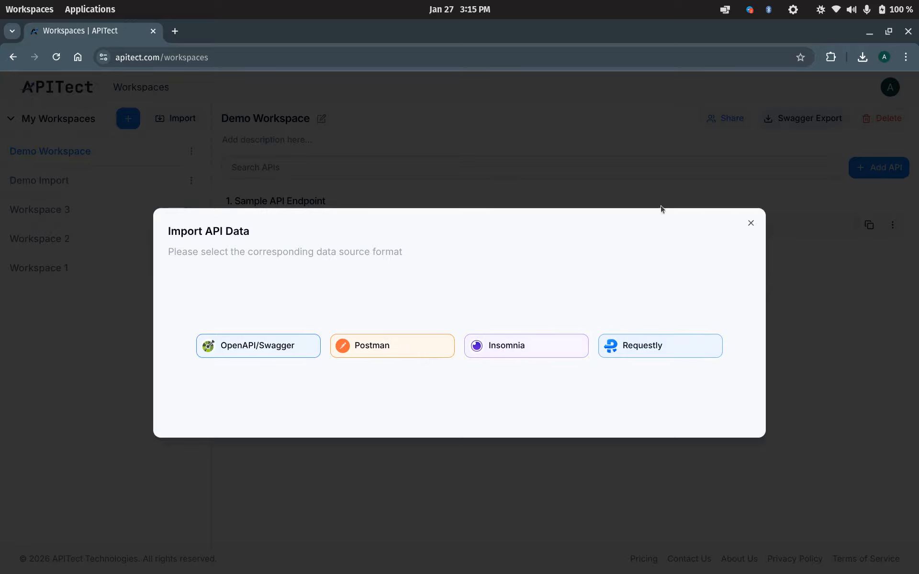
pyautogui.click(669, 192)
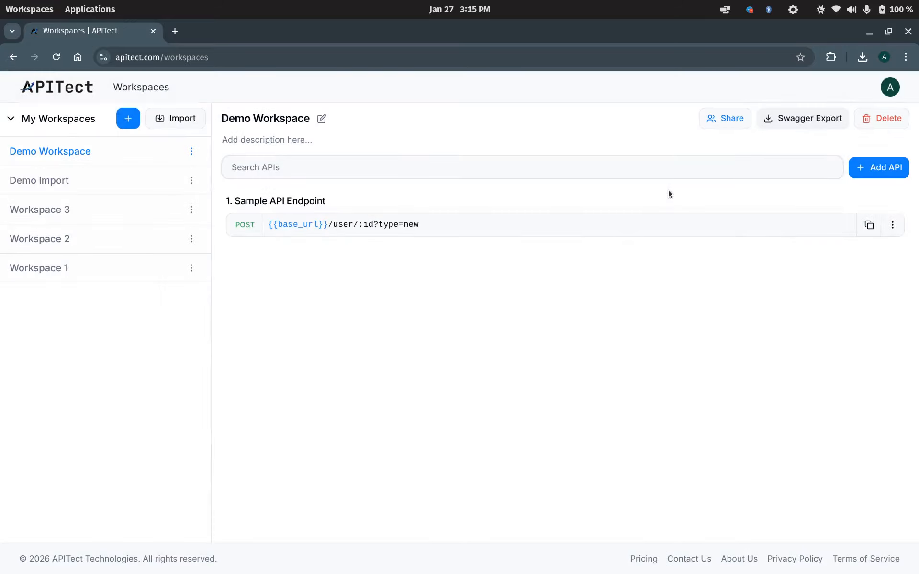
# Look at the endpoint's Move/Clone options without changing anything, then reopen Sample API Endpoint.
pyautogui.click(893, 225)
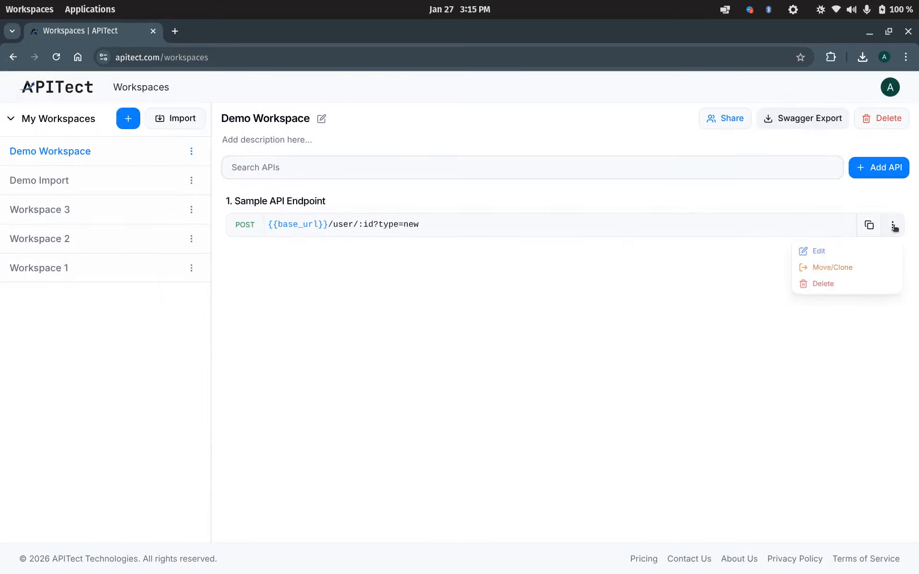
pyautogui.click(846, 271)
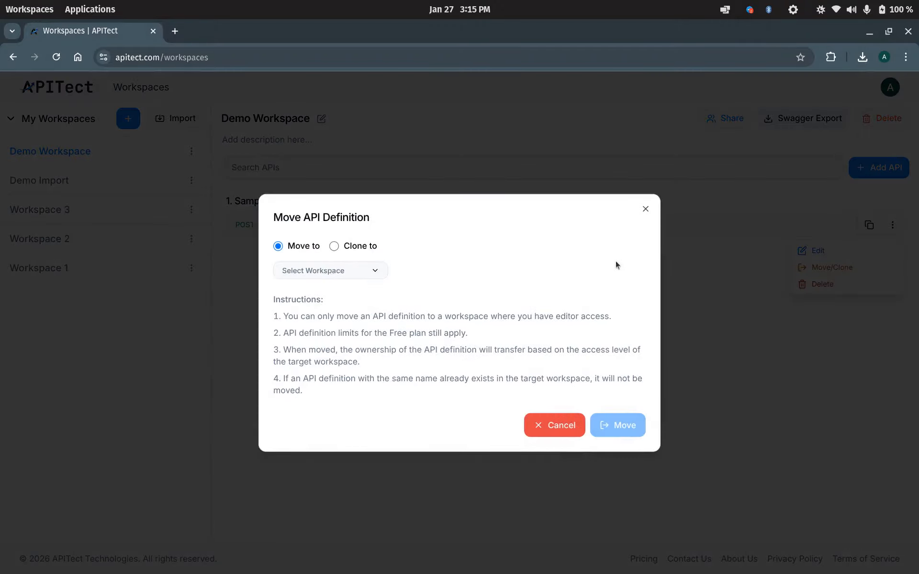
pyautogui.click(645, 210)
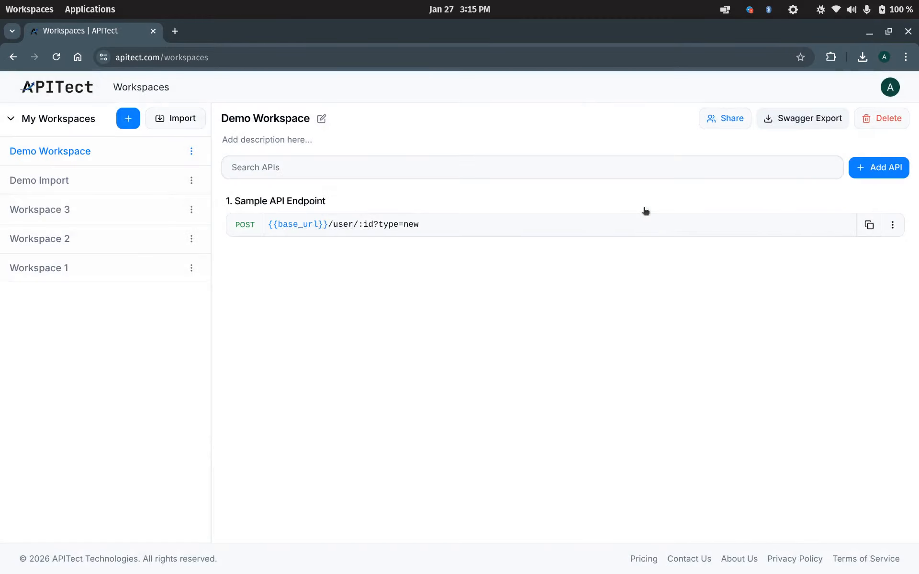
pyautogui.click(646, 211)
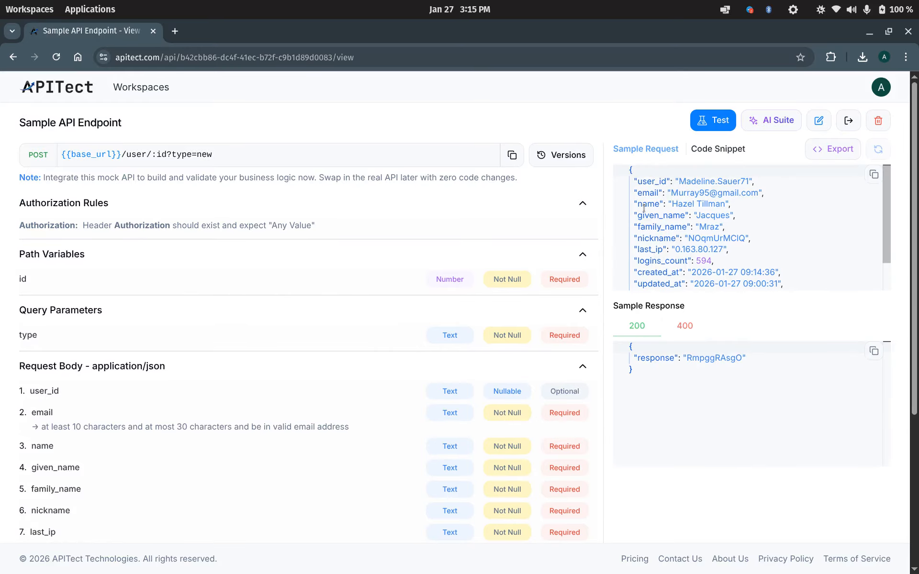